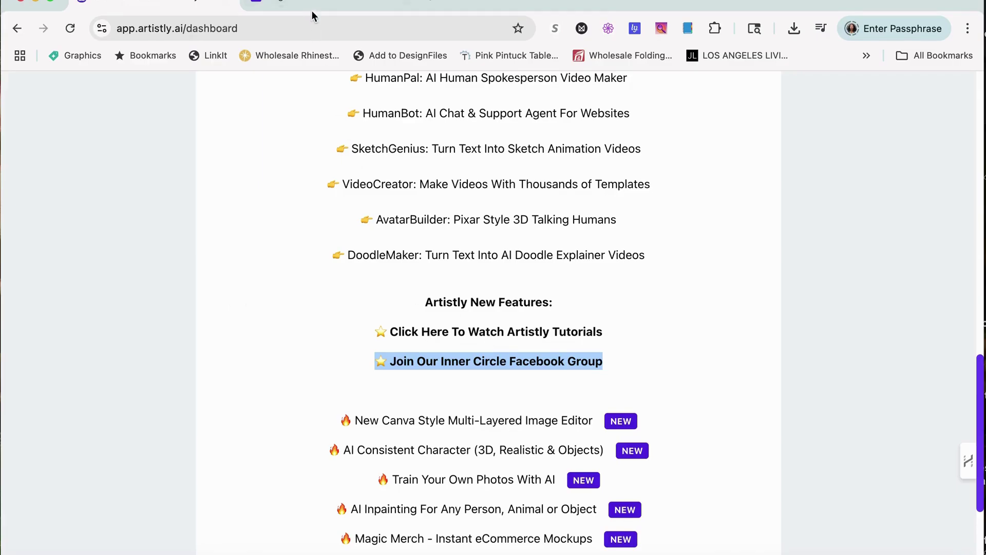
Step: Browse the artistly.ai/tutorials2 tutorial videos, such as How To Use Multi Consistent Characters
scroll(448, 343, up, 20)
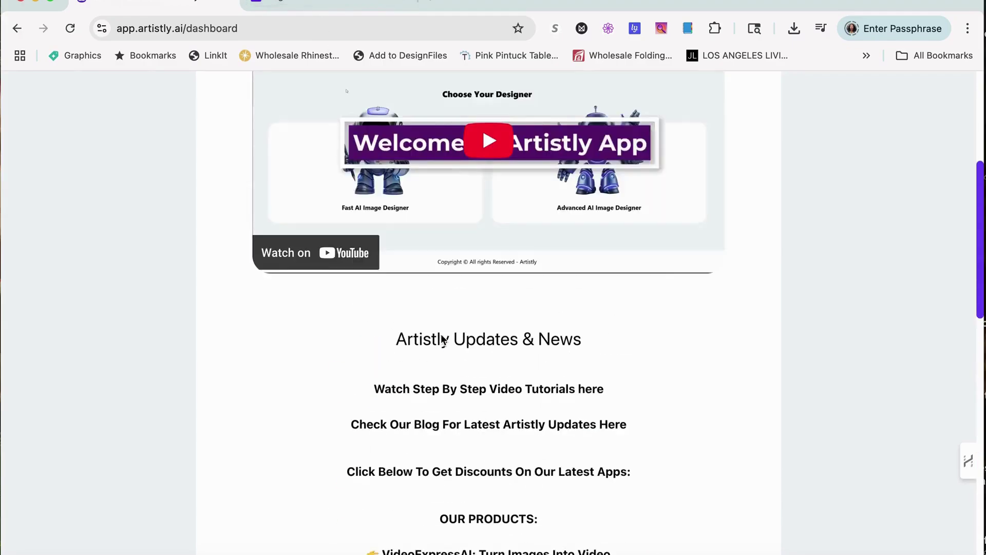
scroll(424, 328, down, 15)
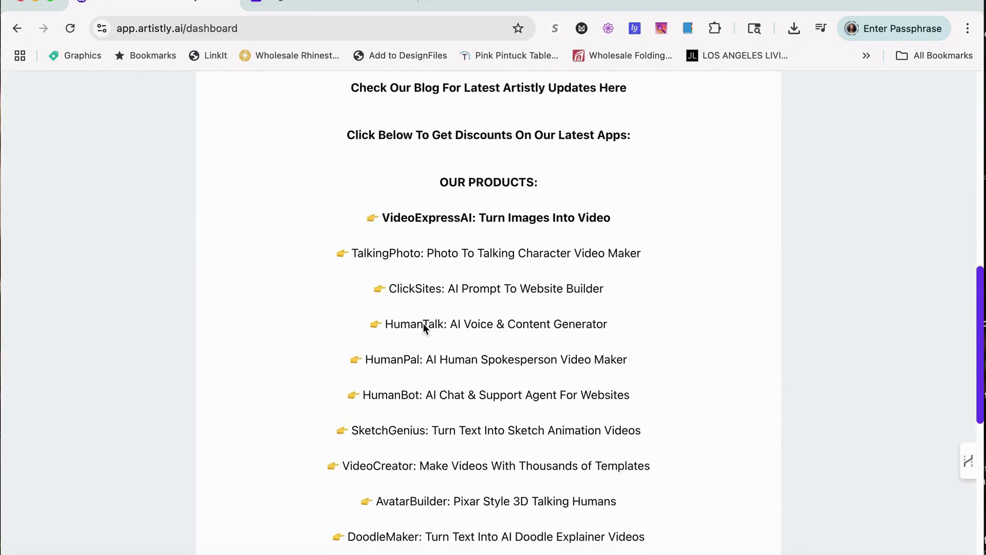
scroll(425, 327, up, 8)
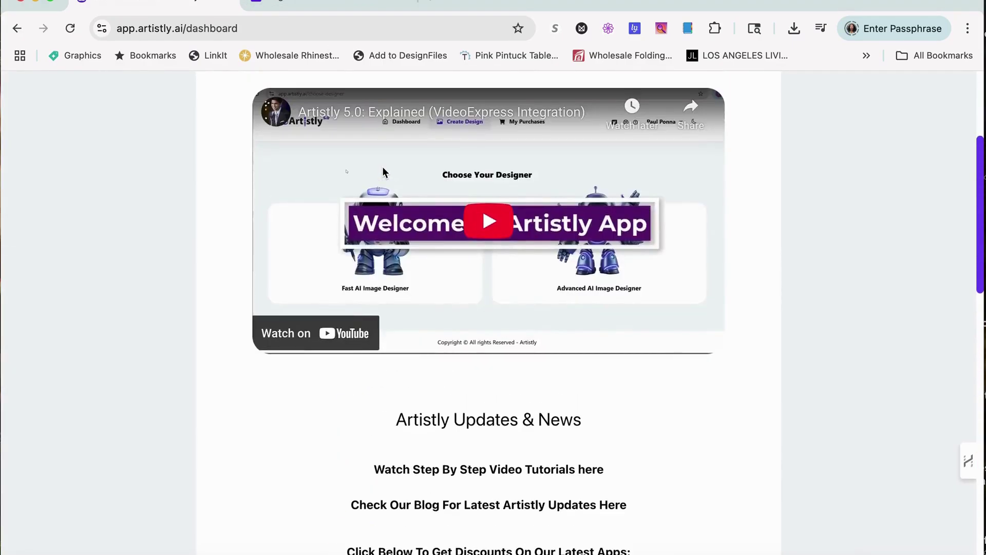
scroll(443, 336, down, 3)
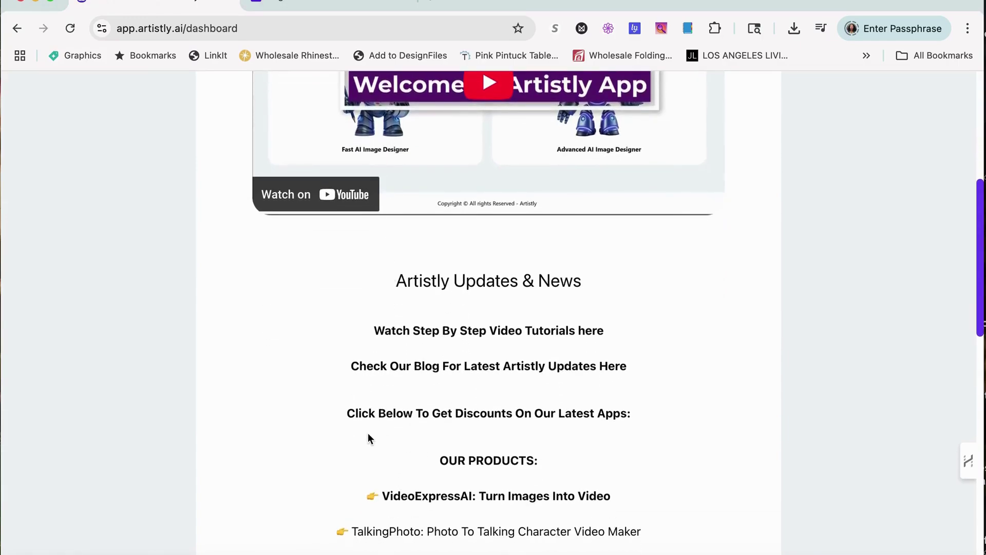
click(324, 2)
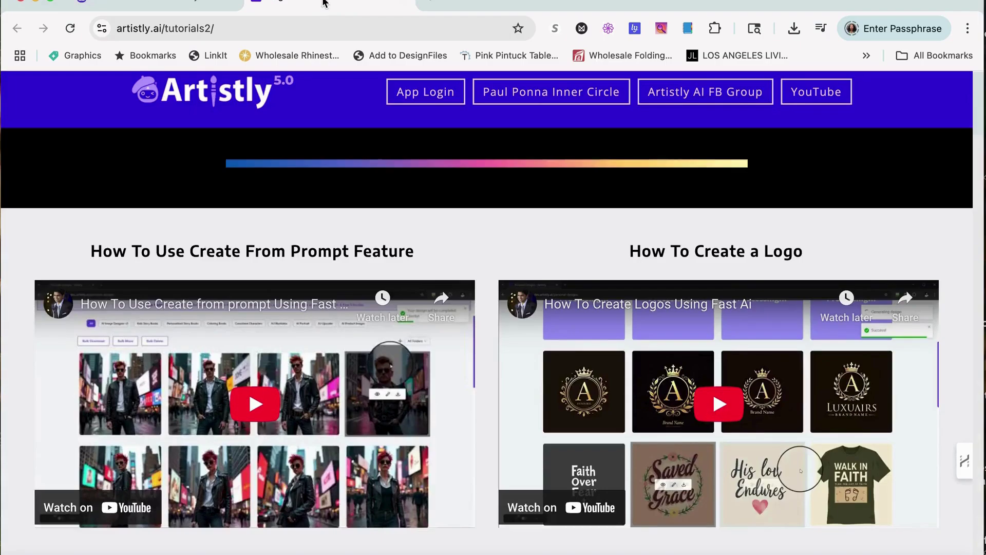
scroll(509, 367, up, 10)
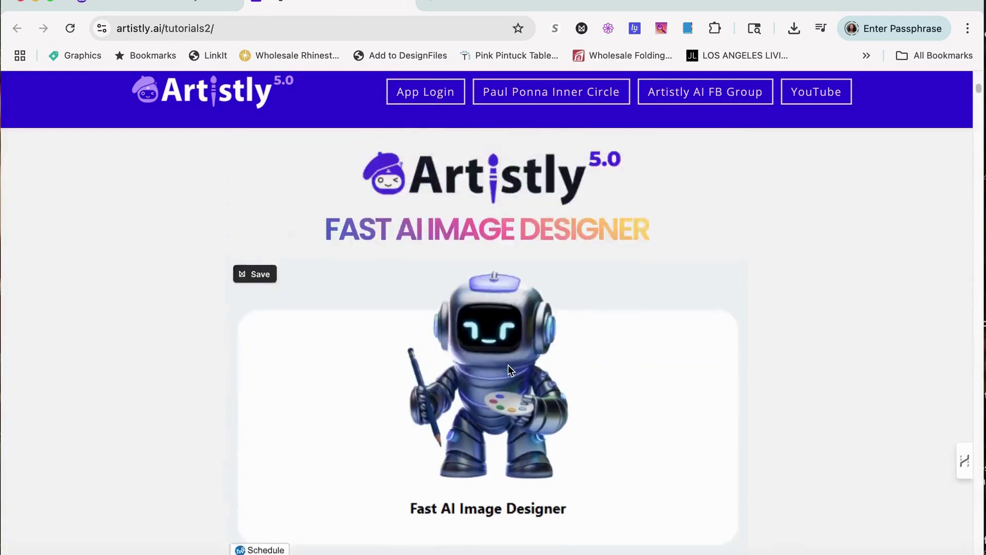
scroll(507, 367, up, 5)
scroll(504, 360, down, 13)
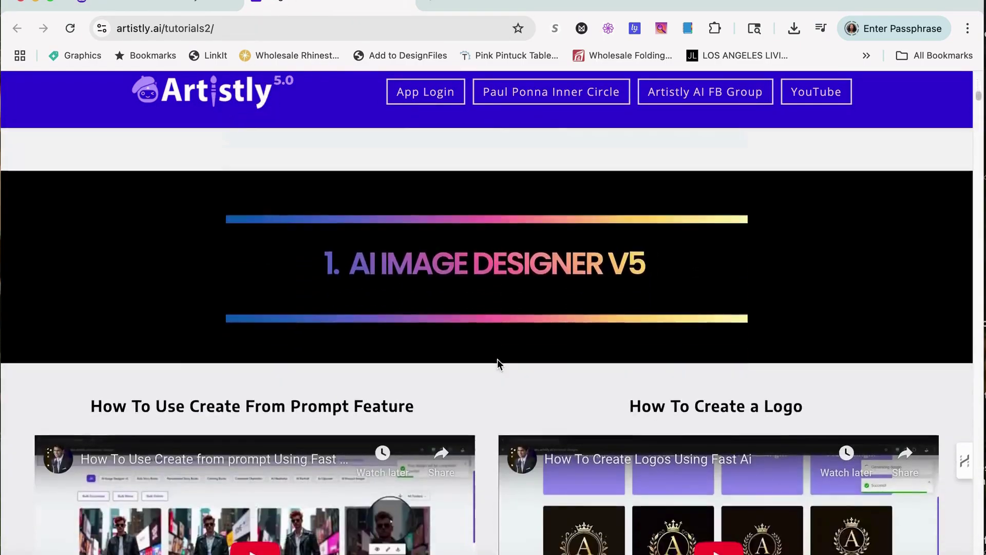
scroll(497, 359, down, 15)
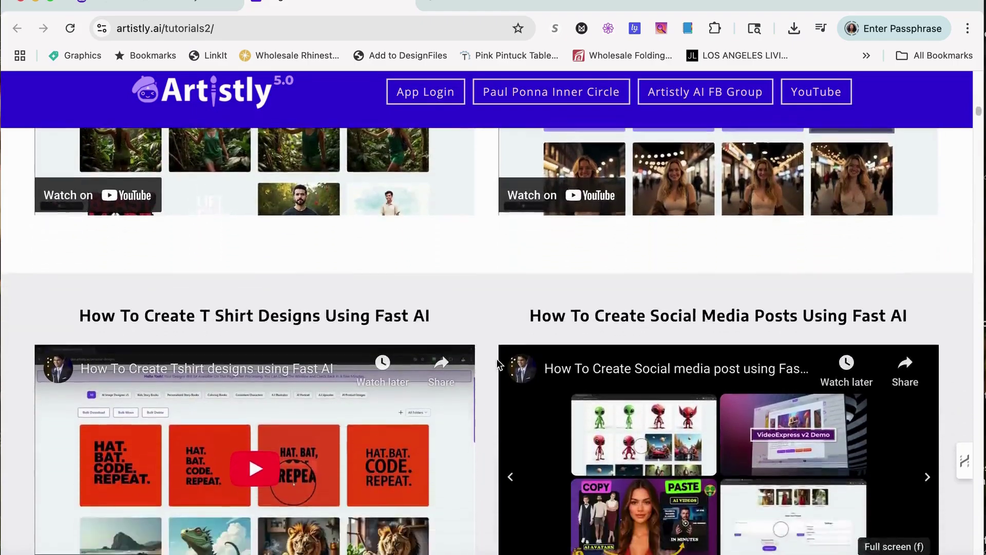
scroll(497, 364, down, 13)
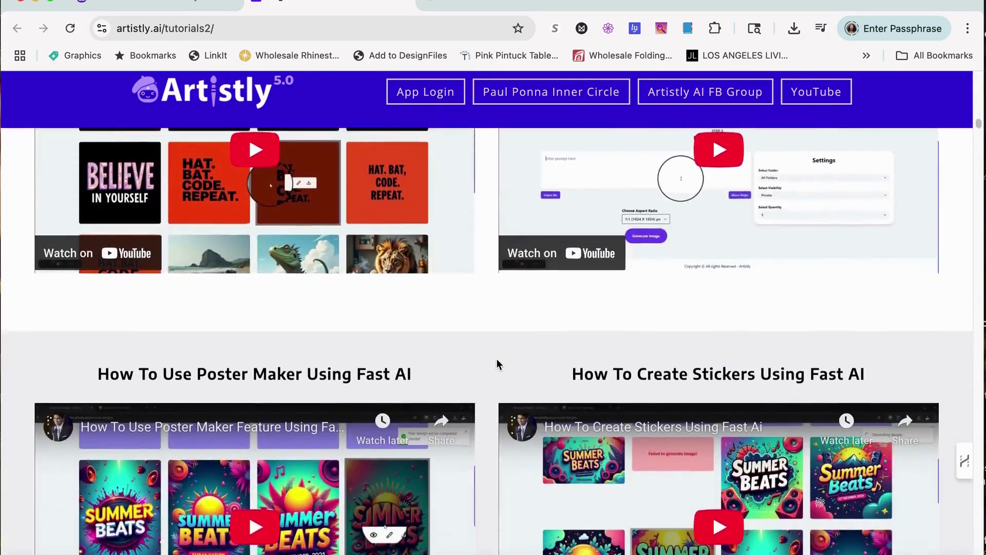
scroll(497, 358, down, 9)
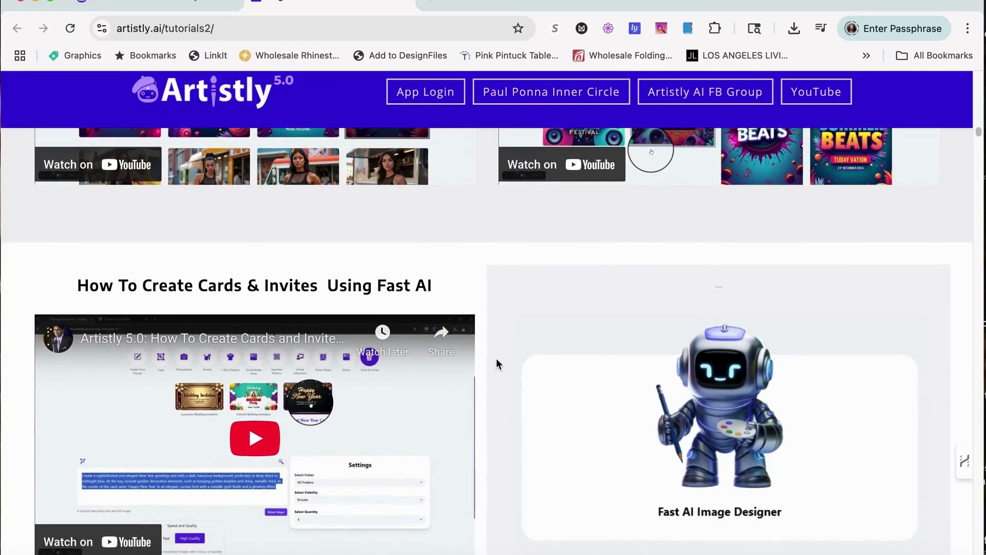
scroll(497, 358, down, 12)
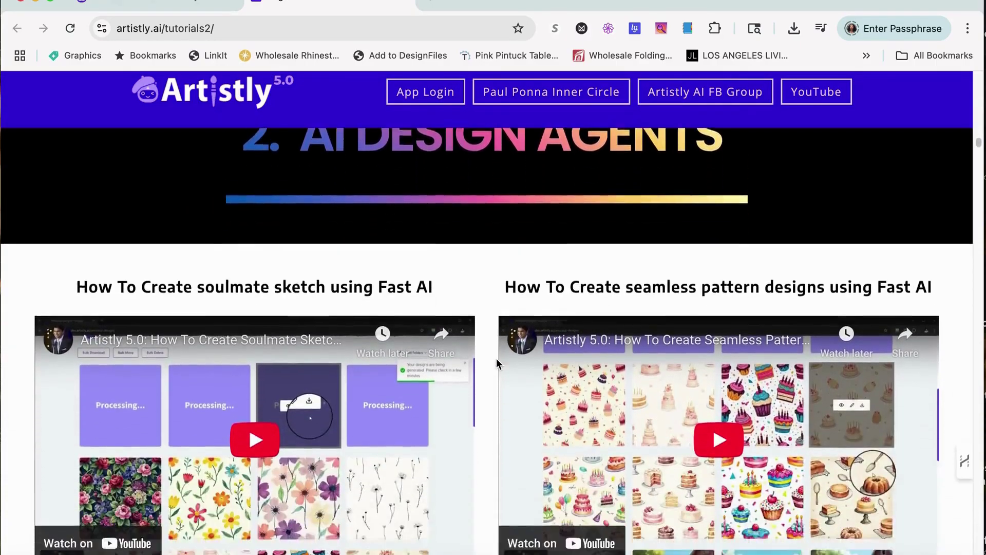
scroll(496, 358, down, 20)
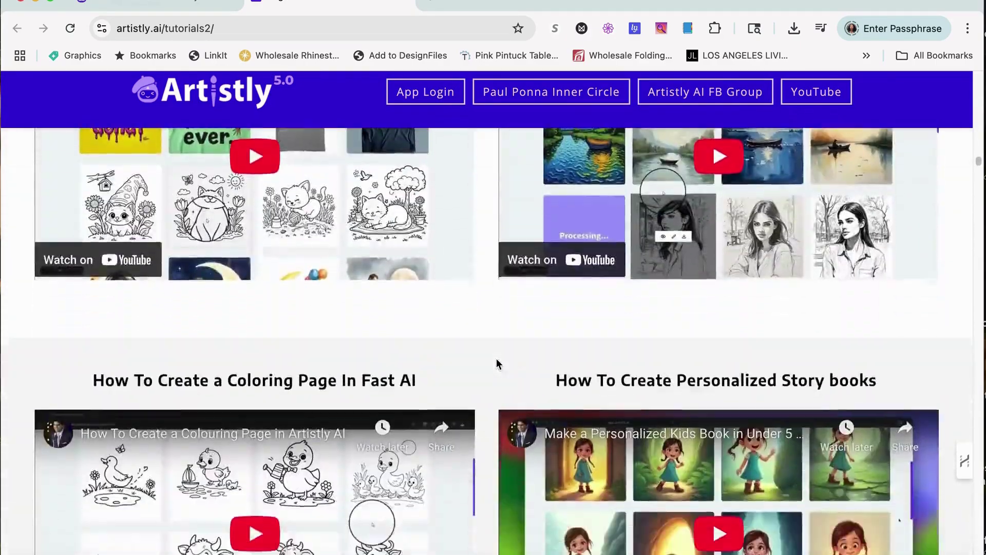
scroll(497, 359, down, 10)
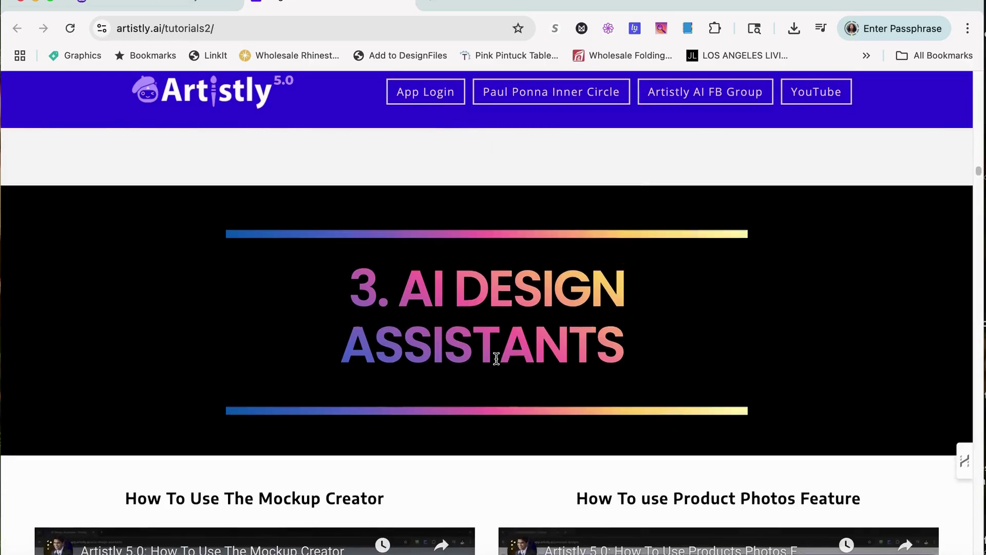
scroll(497, 358, down, 12)
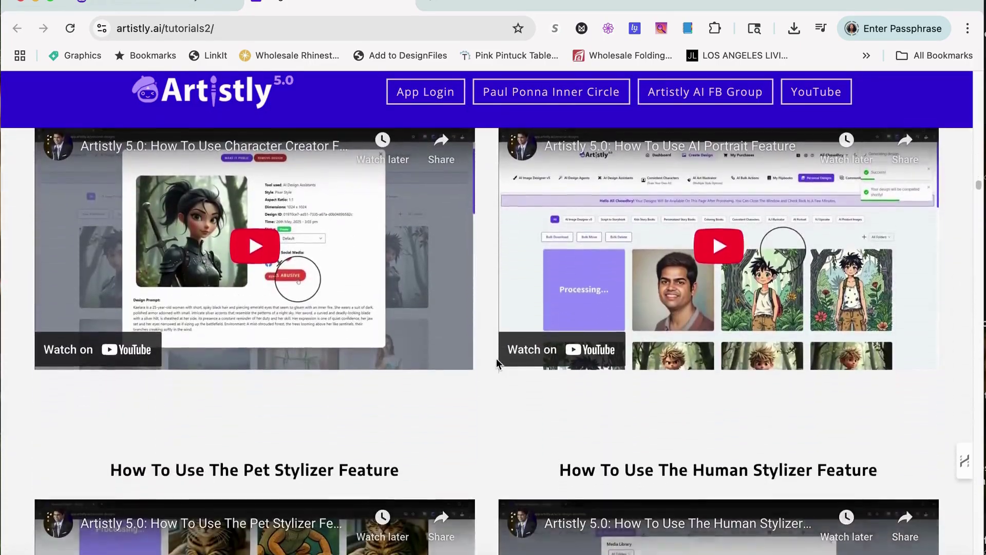
scroll(496, 363, down, 1)
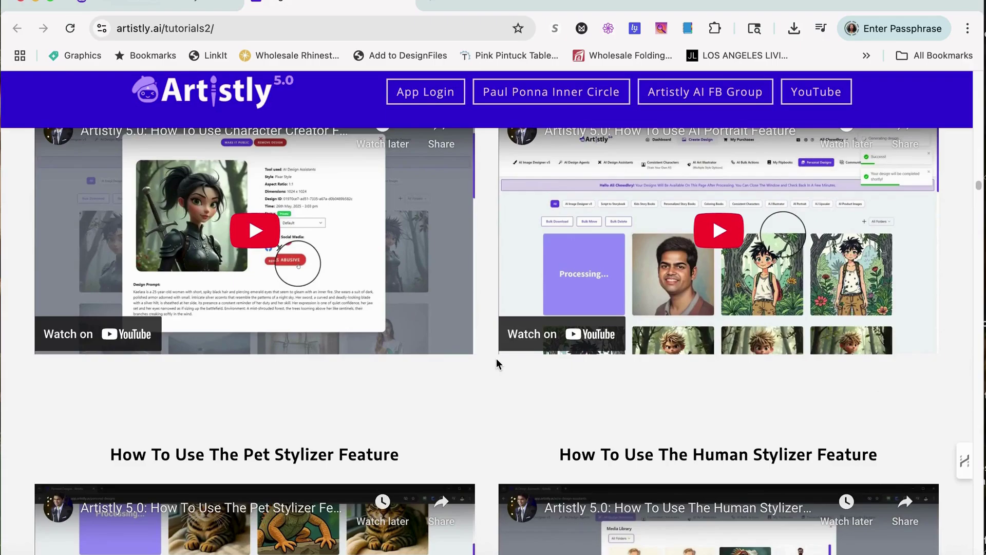
scroll(496, 363, down, 12)
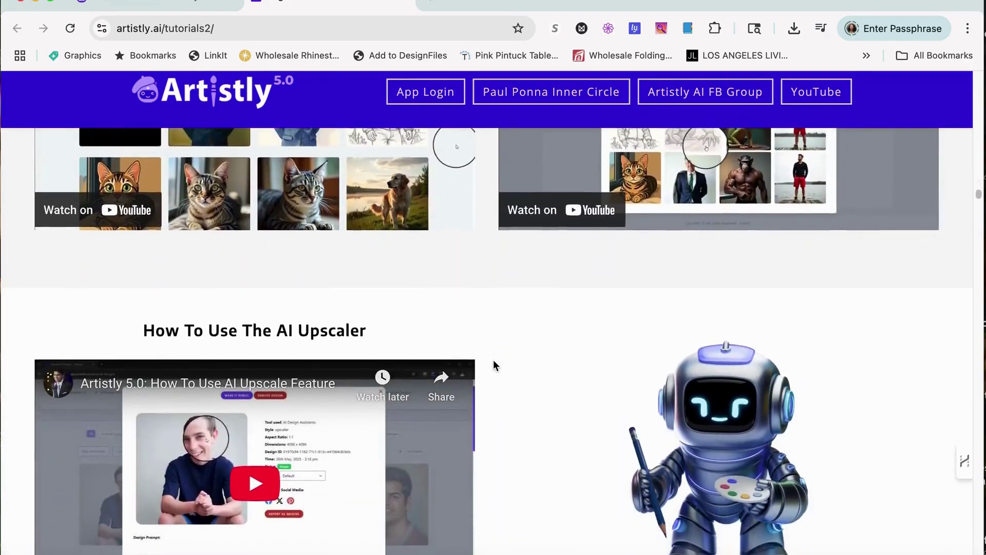
scroll(494, 361, down, 8)
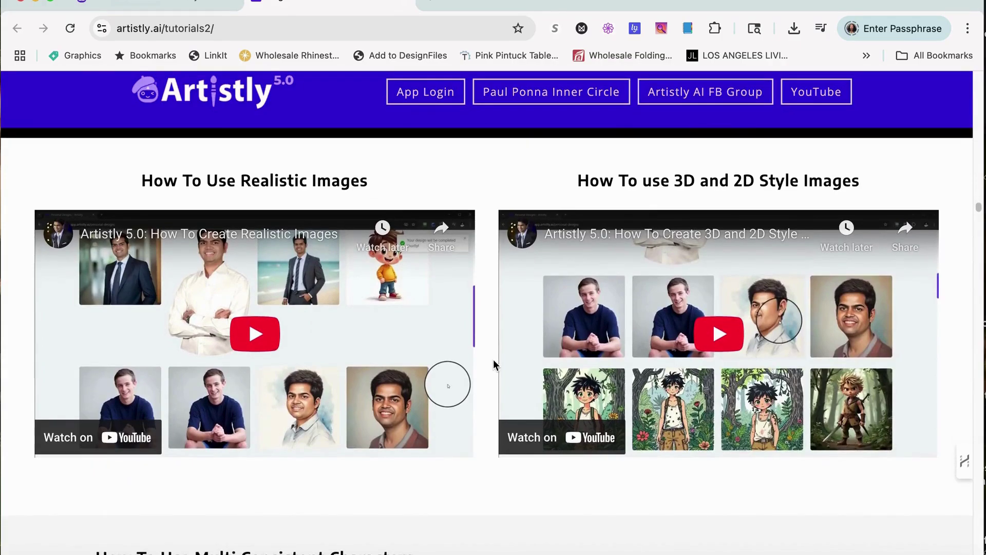
scroll(481, 358, down, 8)
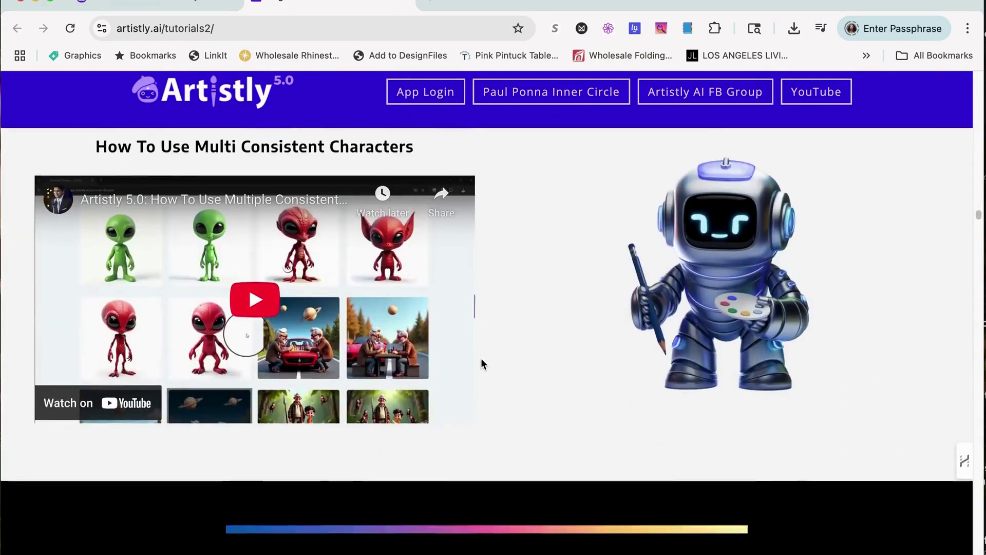
scroll(481, 359, down, 7)
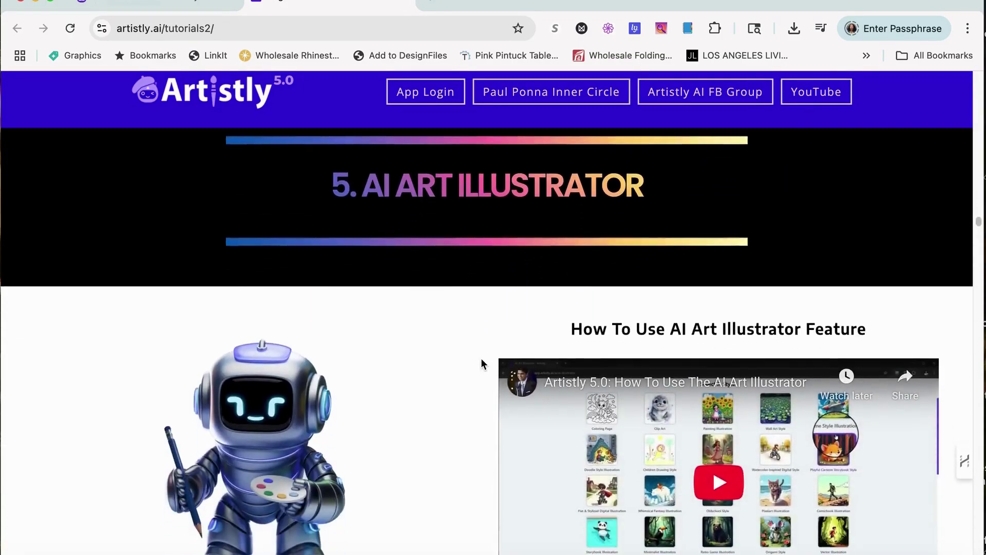
scroll(481, 359, up, 6)
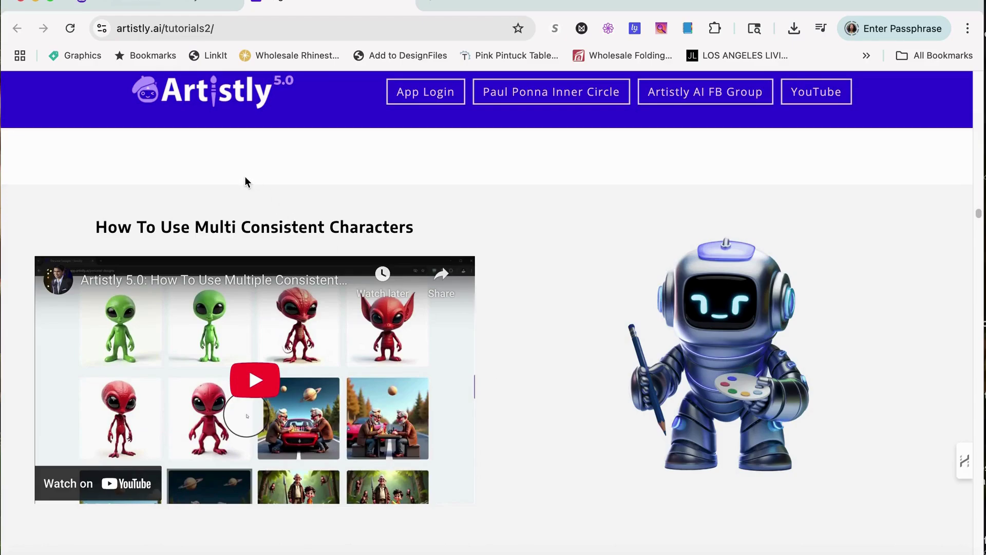
click(164, 2)
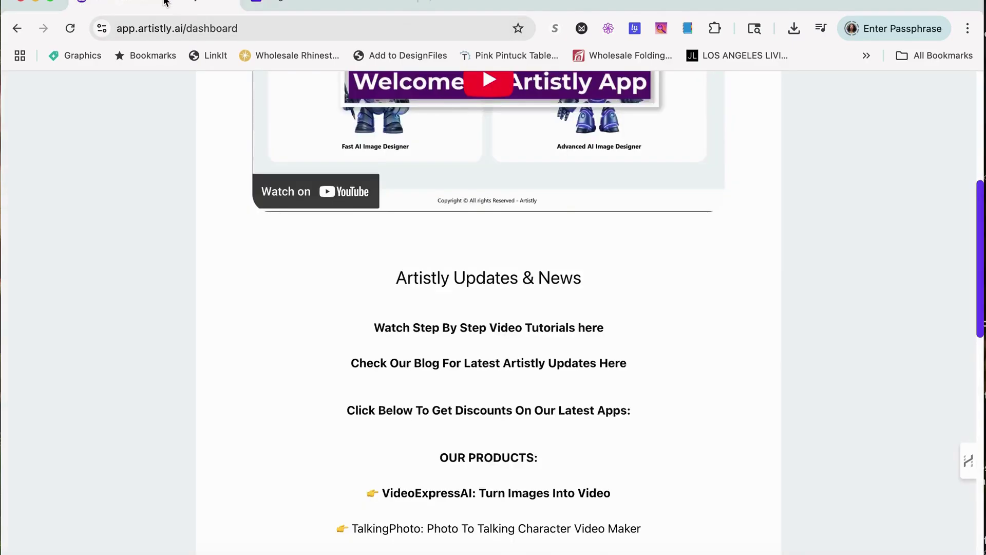
scroll(601, 252, up, 7)
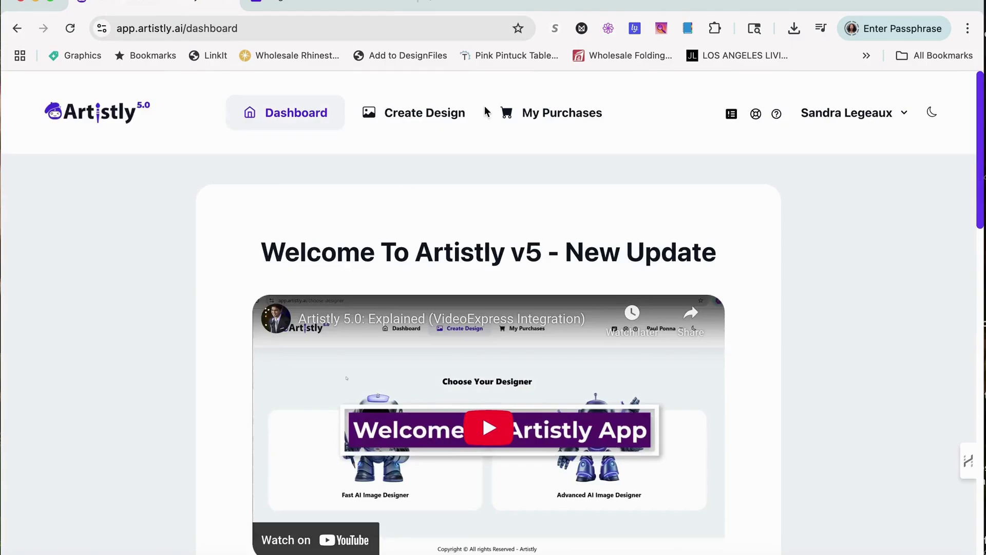
click(433, 118)
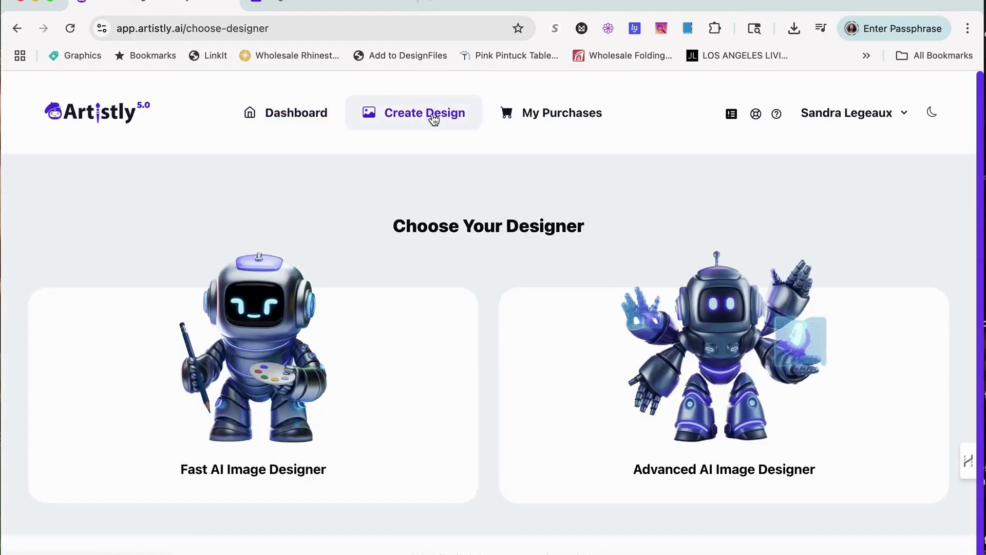
click(303, 408)
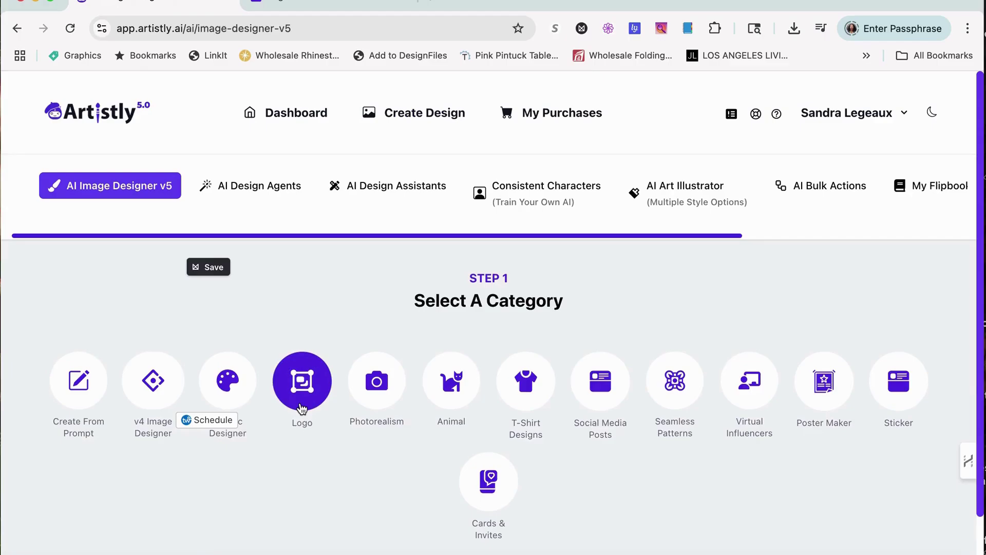
drag(559, 236, 781, 236)
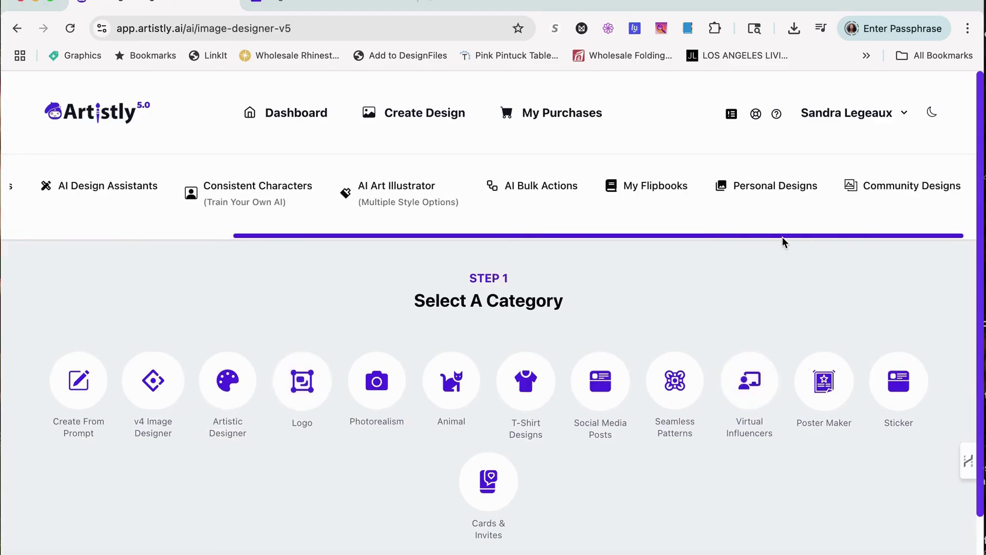
click(771, 188)
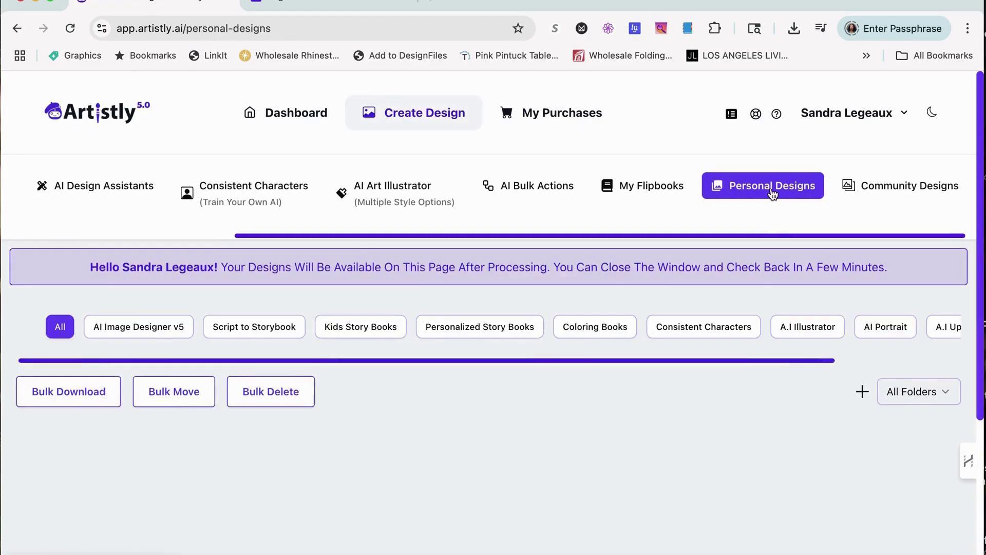
scroll(356, 388, down, 3)
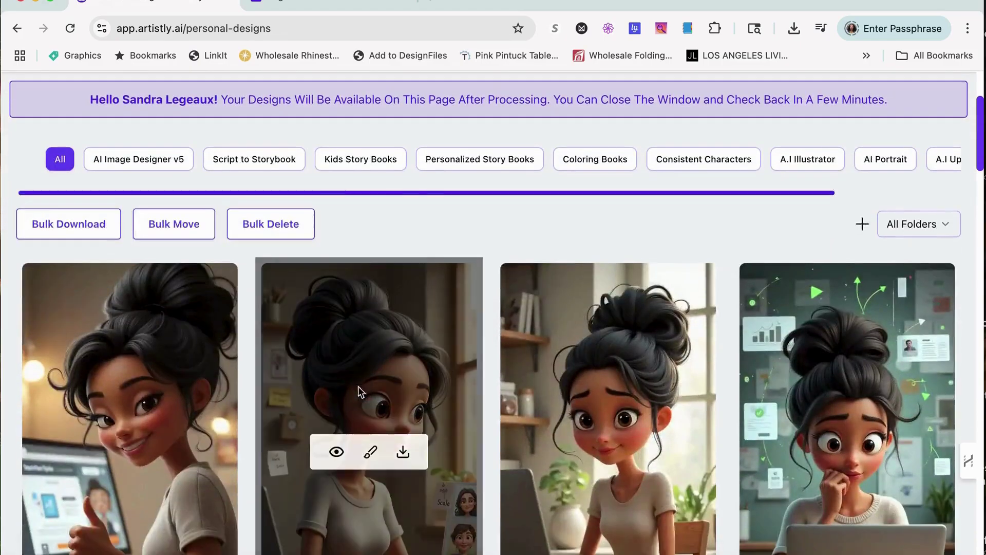
scroll(372, 391, down, 7)
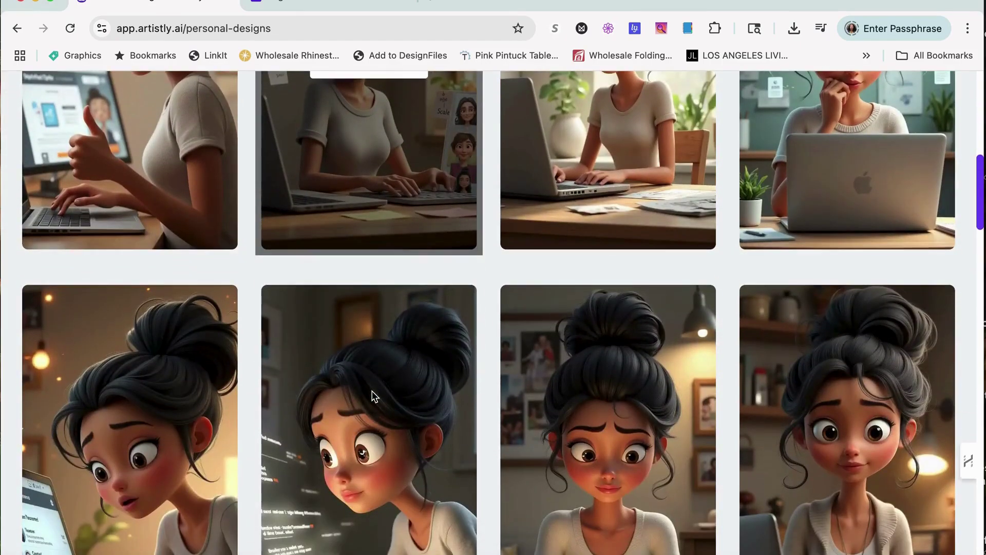
mouse_move(374, 395)
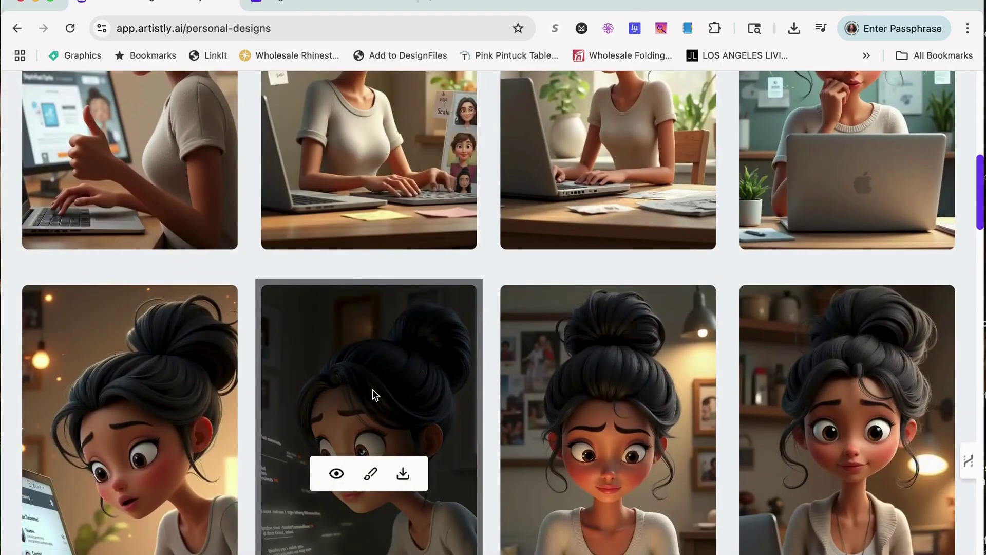
scroll(366, 426, down, 4)
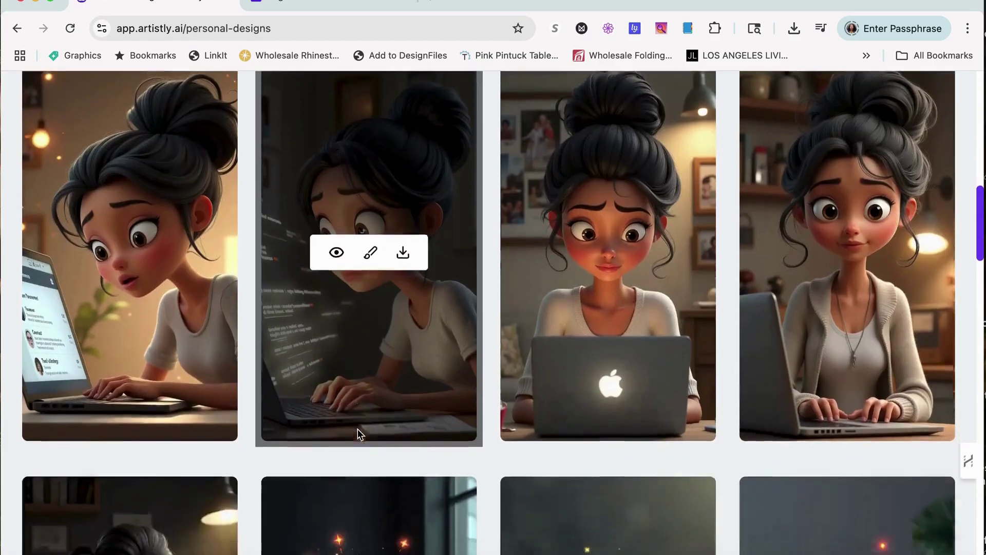
scroll(212, 442, down, 5)
mouse_move(181, 479)
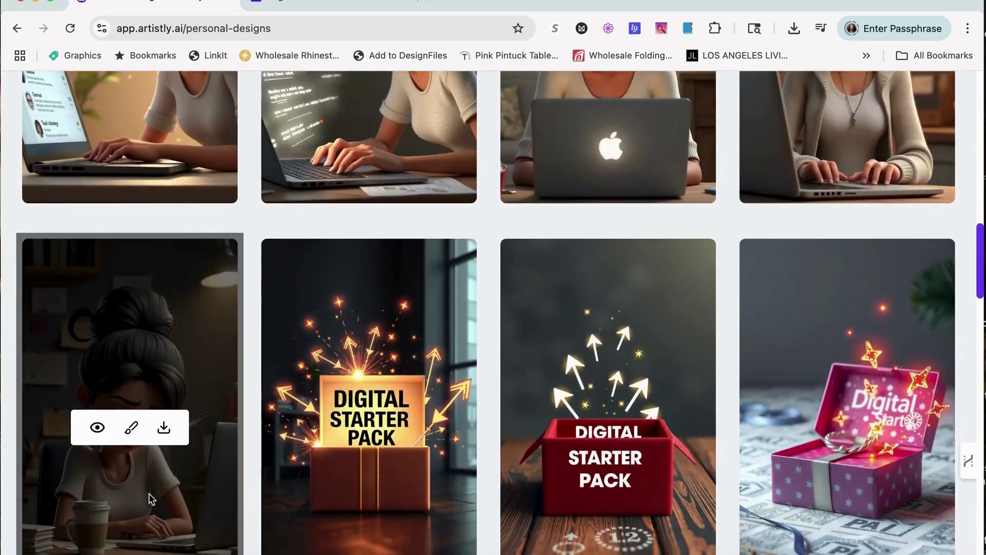
scroll(221, 442, down, 4)
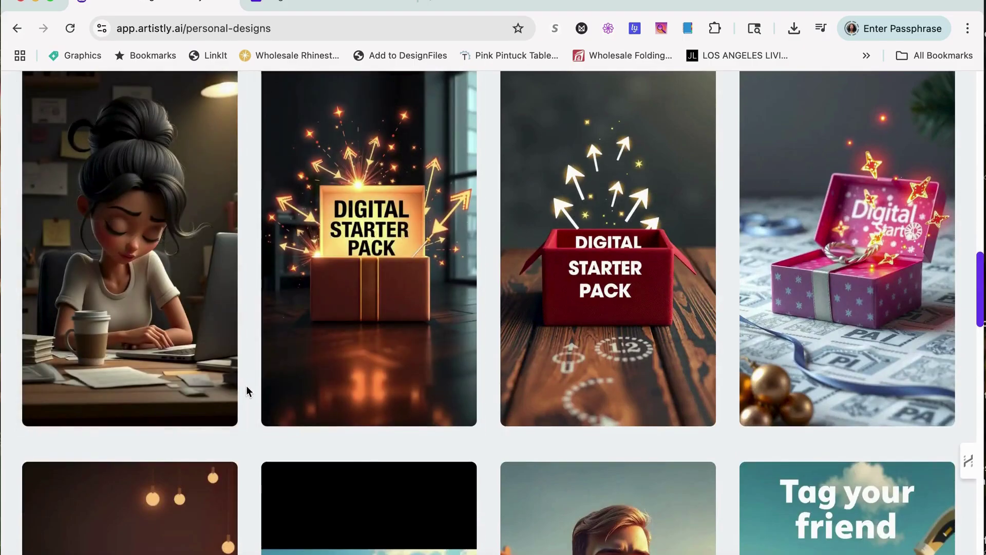
scroll(246, 391, up, 7)
mouse_move(873, 344)
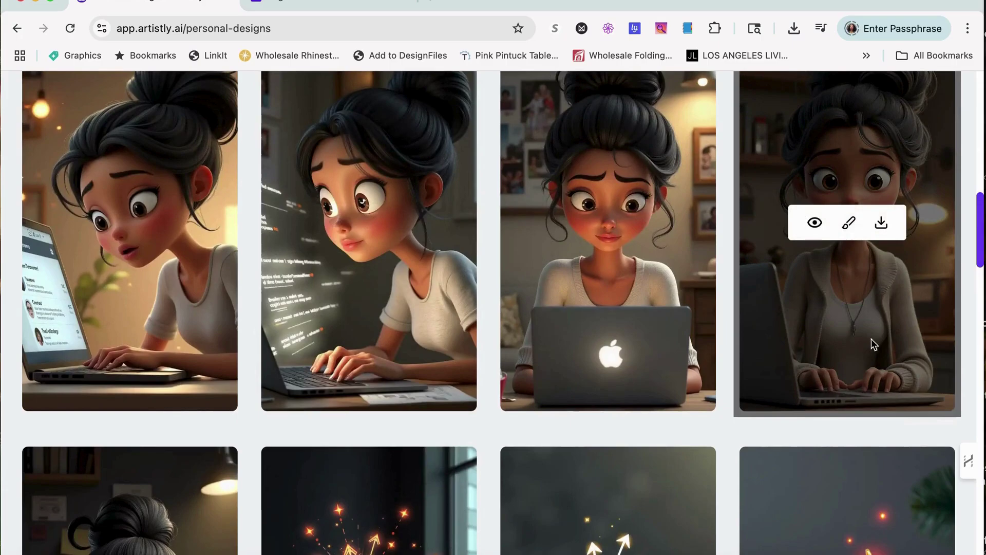
mouse_move(191, 304)
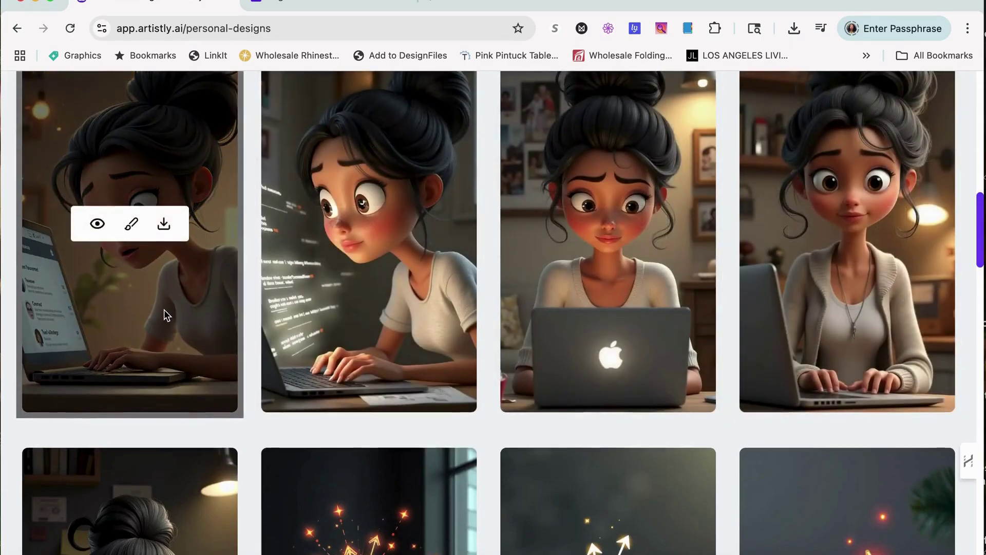
scroll(164, 310, up, 6)
mouse_move(914, 312)
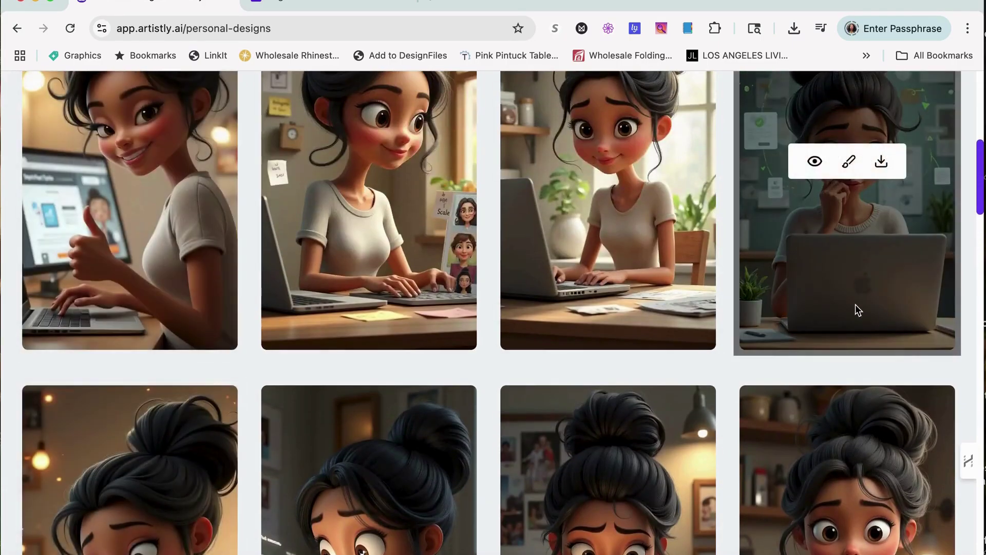
scroll(854, 304, up, 3)
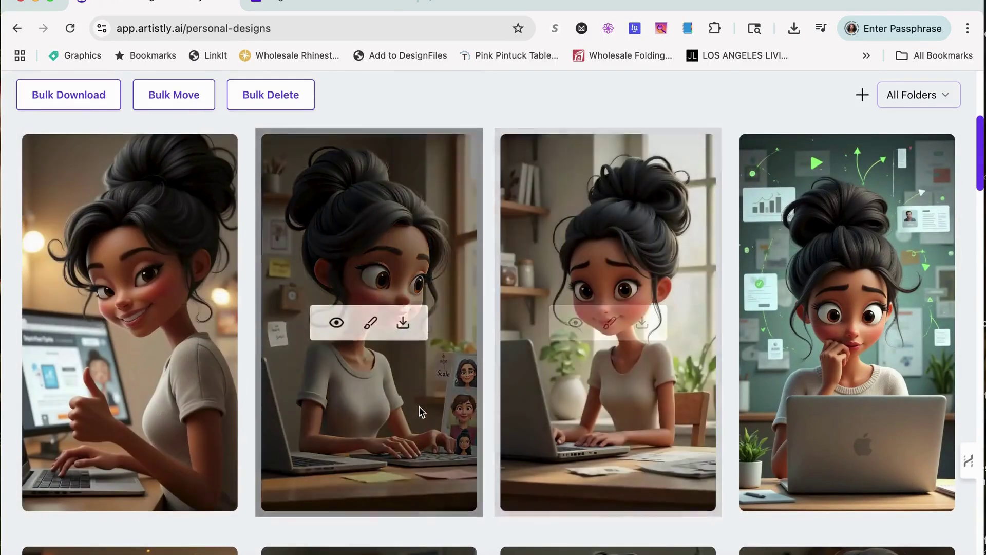
scroll(421, 411, up, 4)
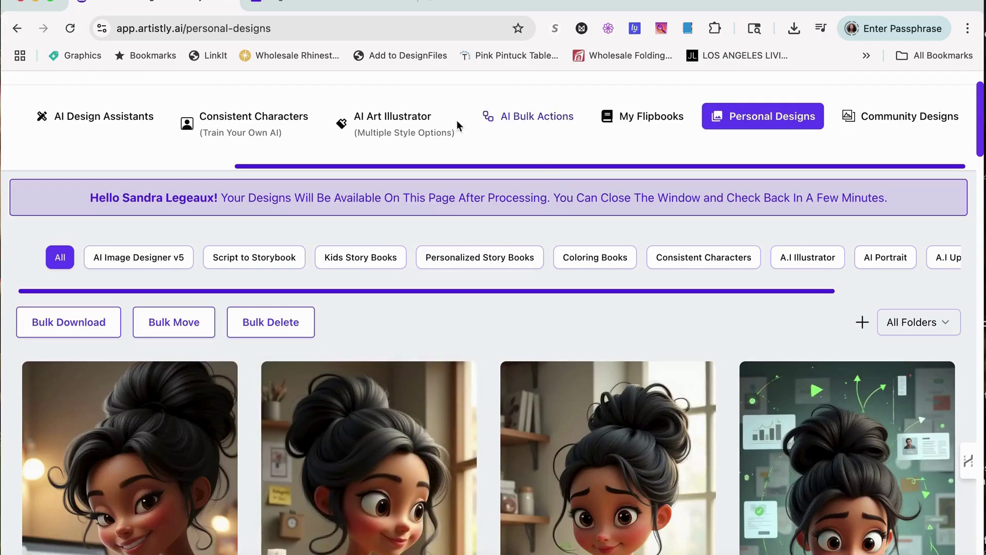
scroll(129, 144, up, 1)
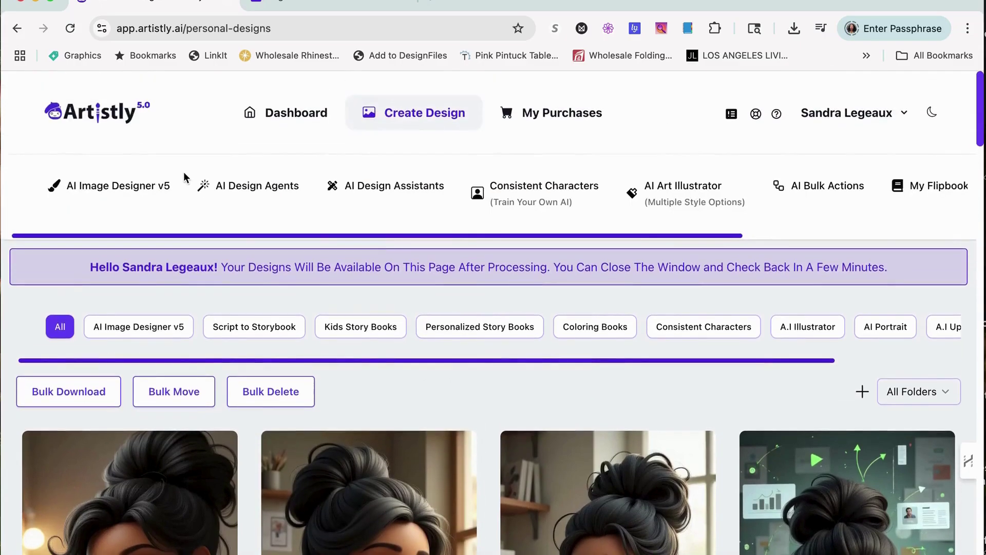
Step: Open AI Image Designer v5 and pick the Script To Storybook agent under AI Design Agents
click(131, 190)
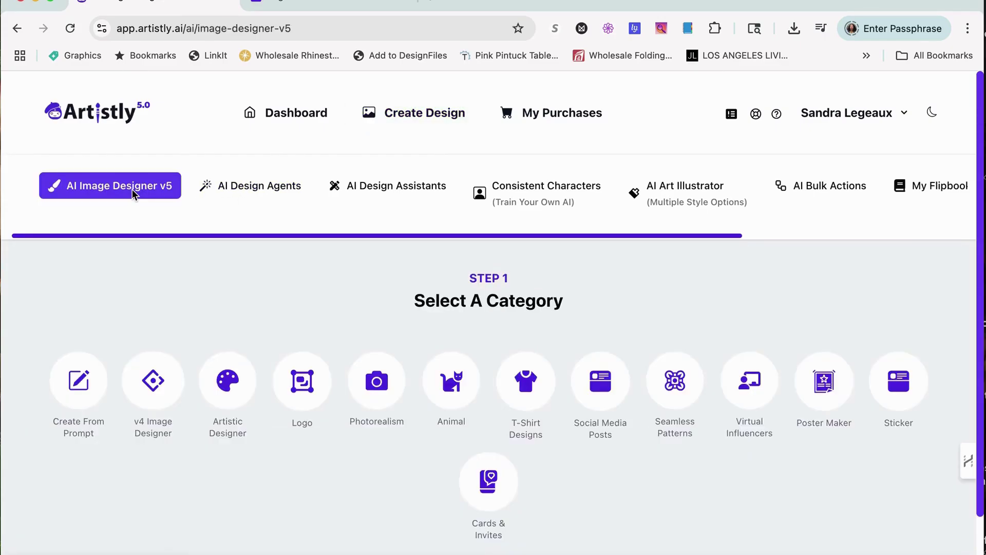
click(246, 186)
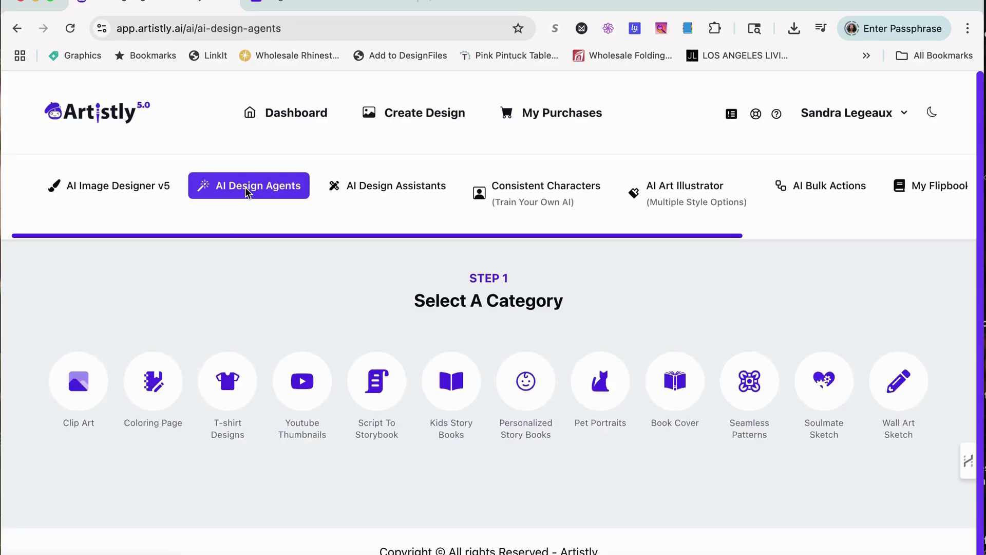
click(381, 396)
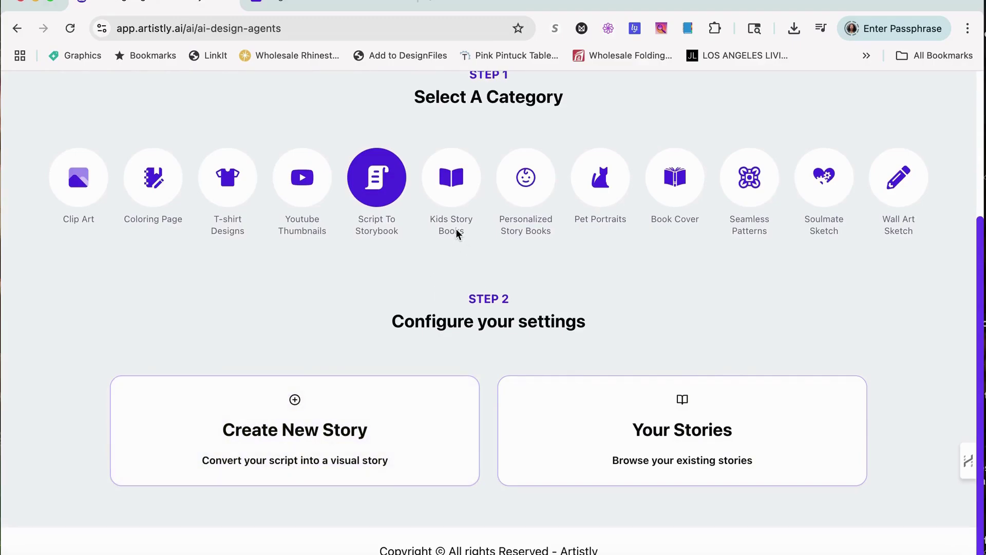
Step: Choose Create New Story and bring the empty script box into view
click(322, 439)
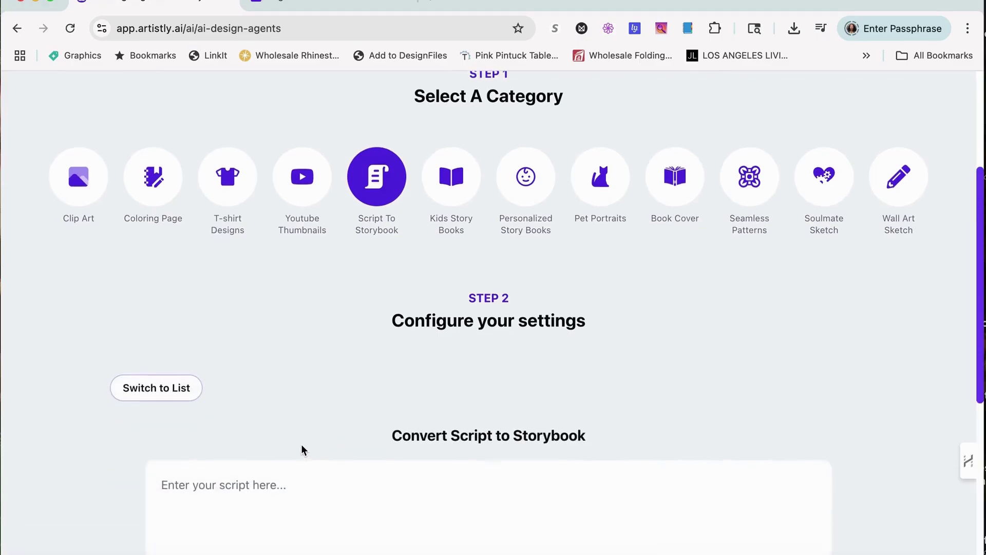
scroll(301, 448, down, 3)
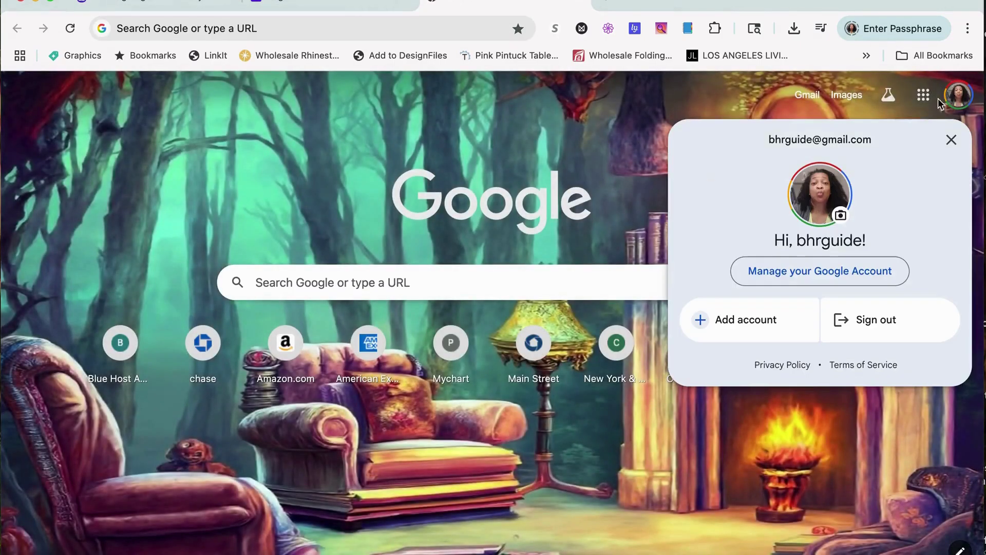
Step: Dismiss the Google account popup and show the Google apps list with Docs visible
click(712, 109)
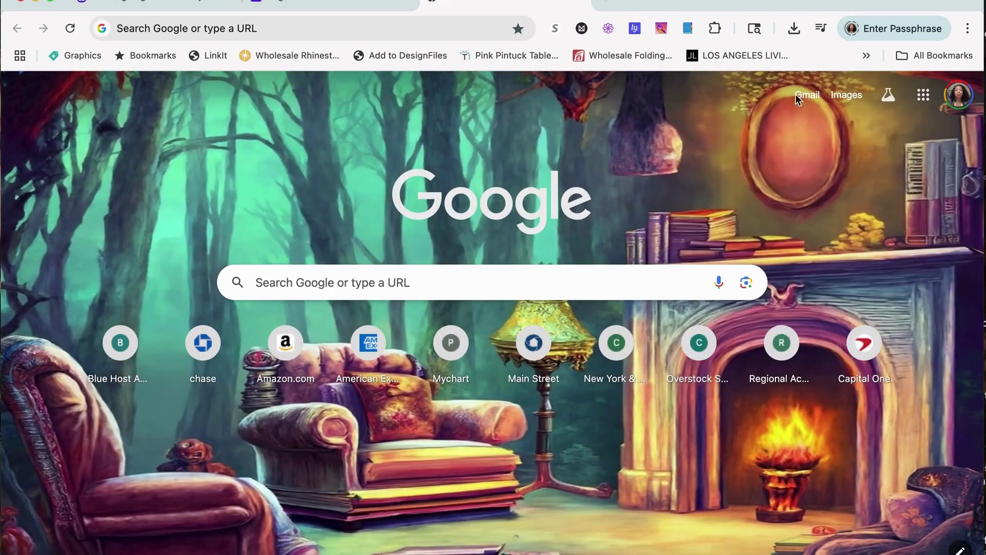
click(925, 98)
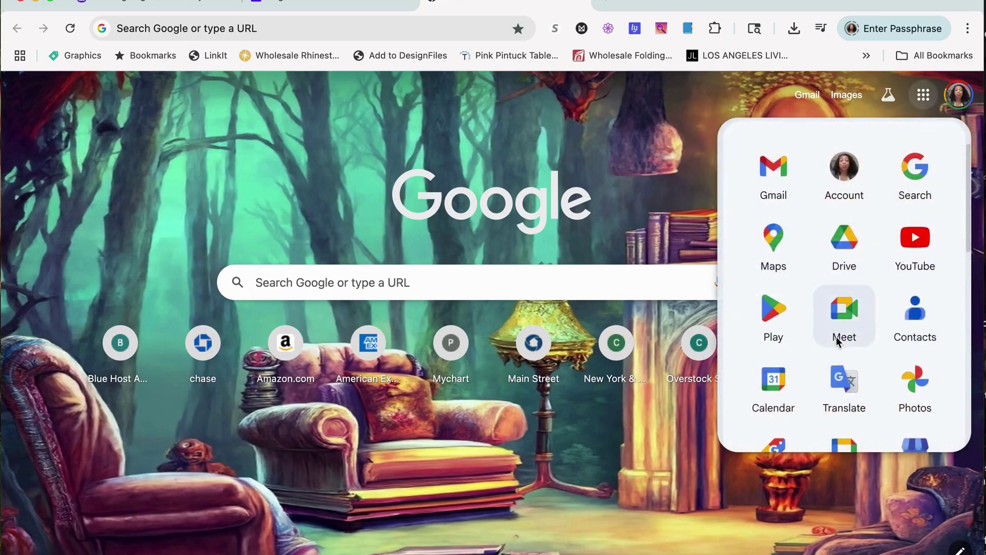
scroll(836, 337, down, 8)
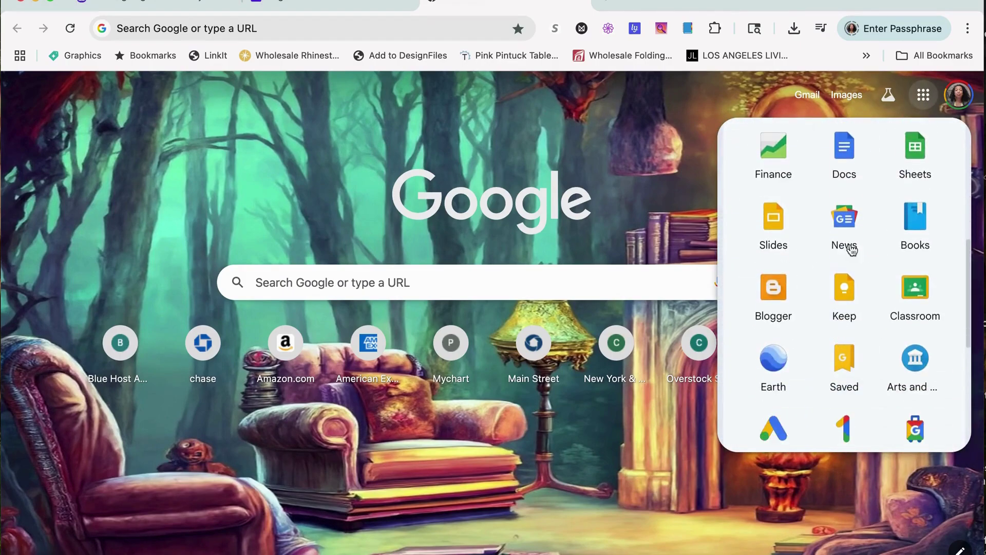
scroll(862, 185, up, 2)
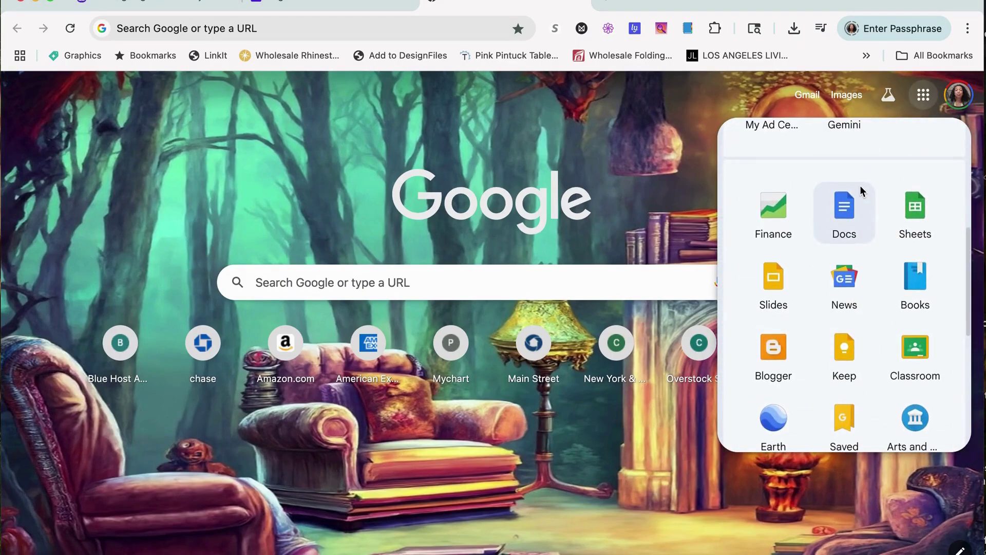
click(841, 210)
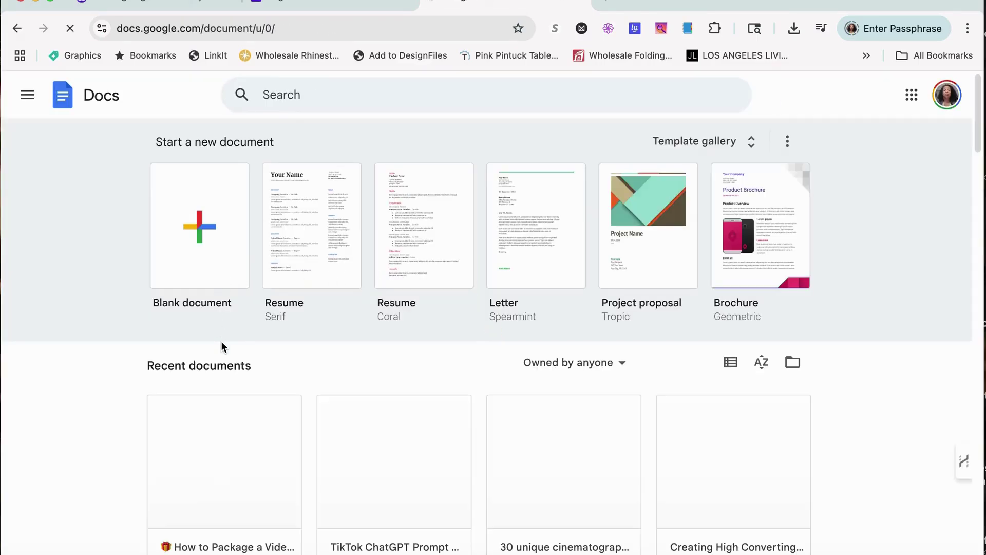
click(228, 455)
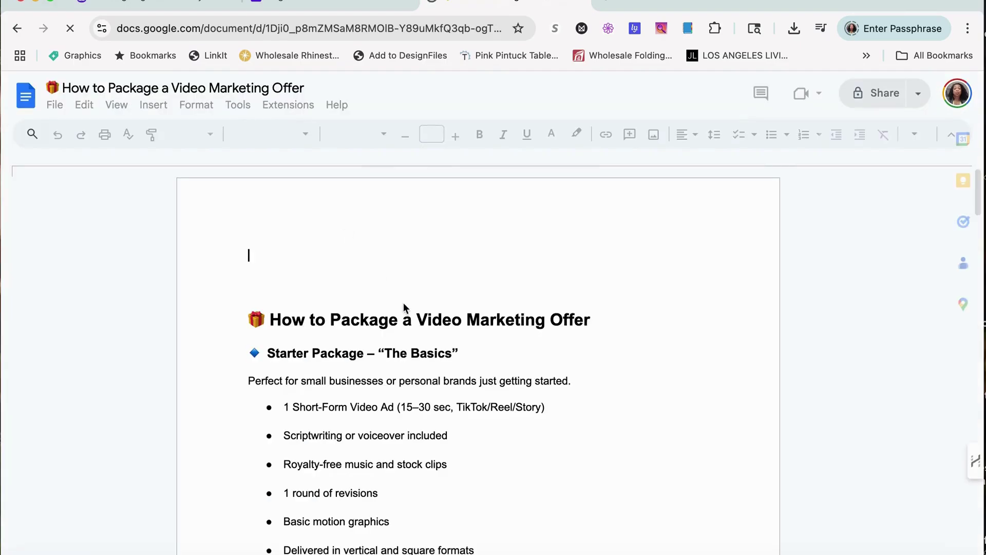
scroll(404, 303, down, 10)
scroll(401, 310, down, 10)
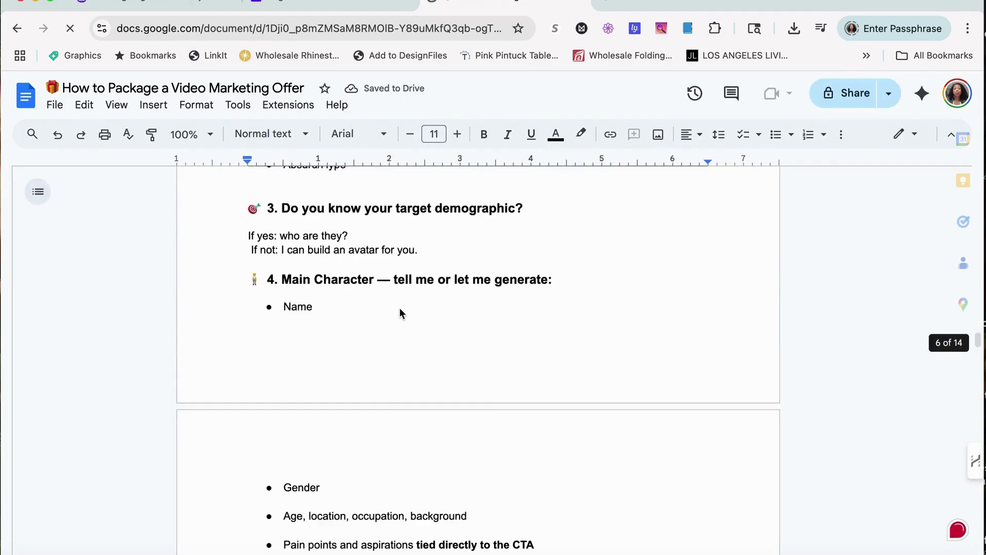
scroll(400, 310, down, 8)
scroll(402, 312, down, 15)
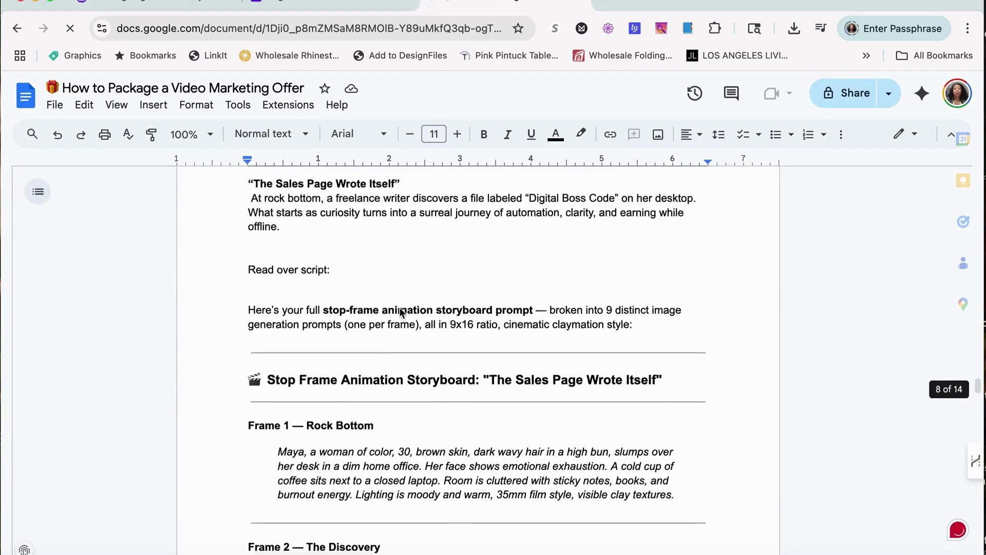
scroll(399, 309, down, 15)
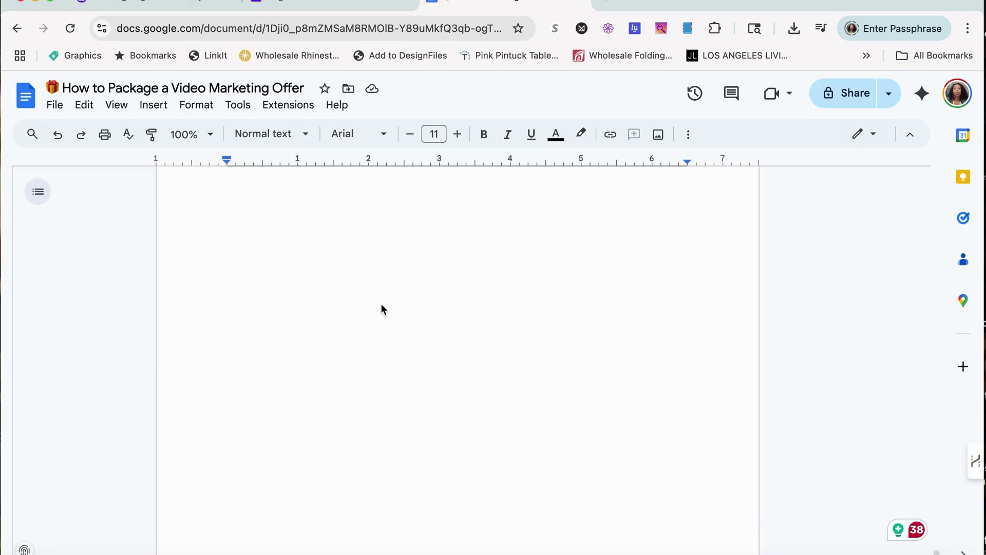
scroll(380, 308, up, 10)
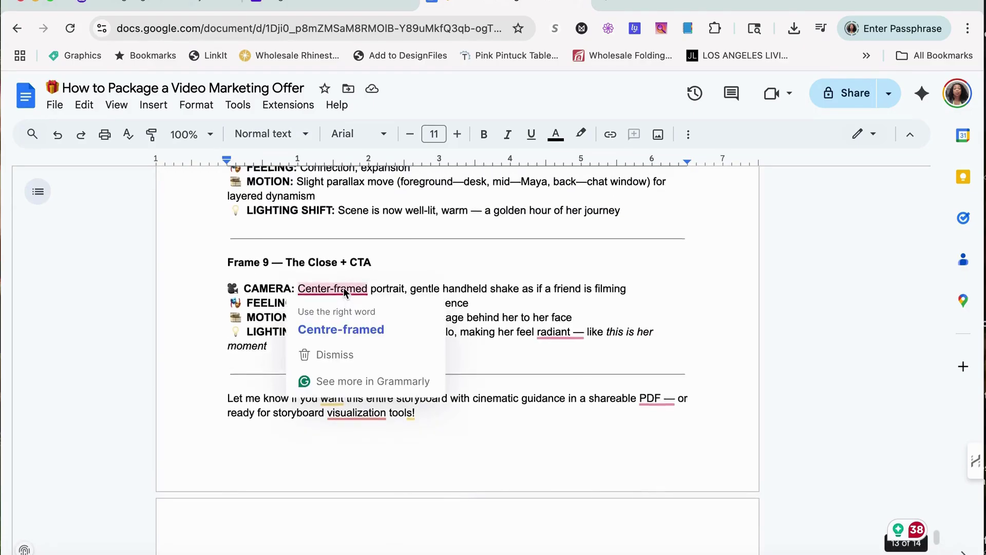
scroll(344, 288, up, 15)
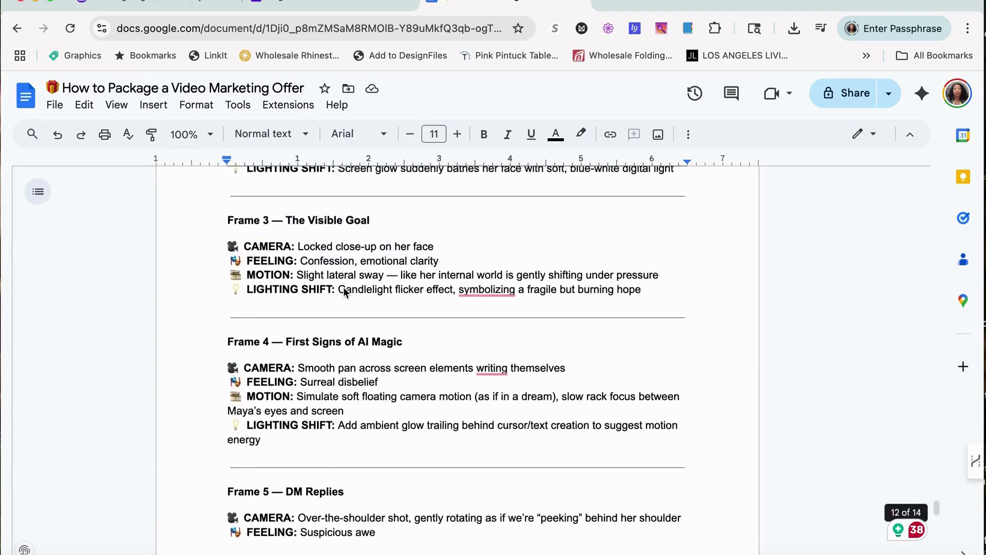
scroll(344, 290, up, 10)
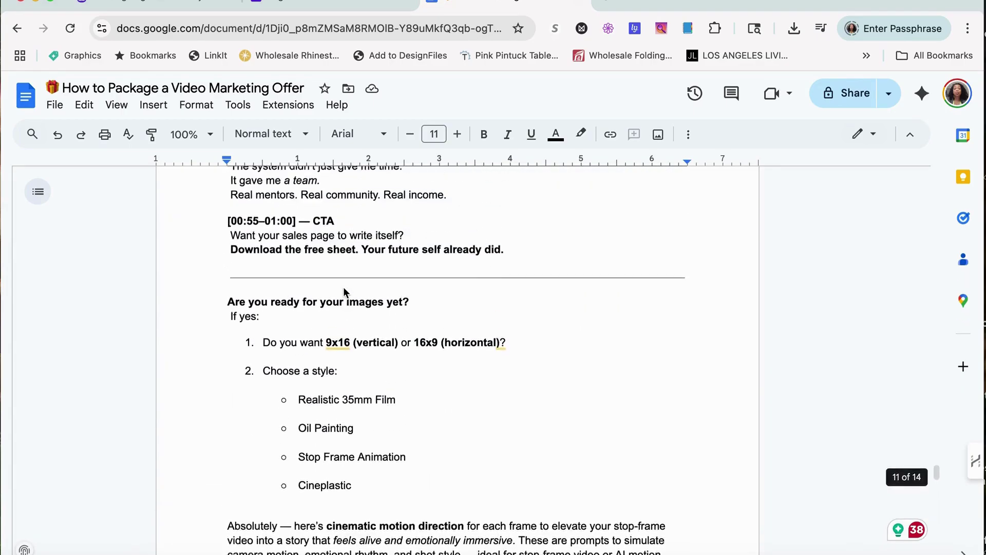
scroll(343, 287, up, 15)
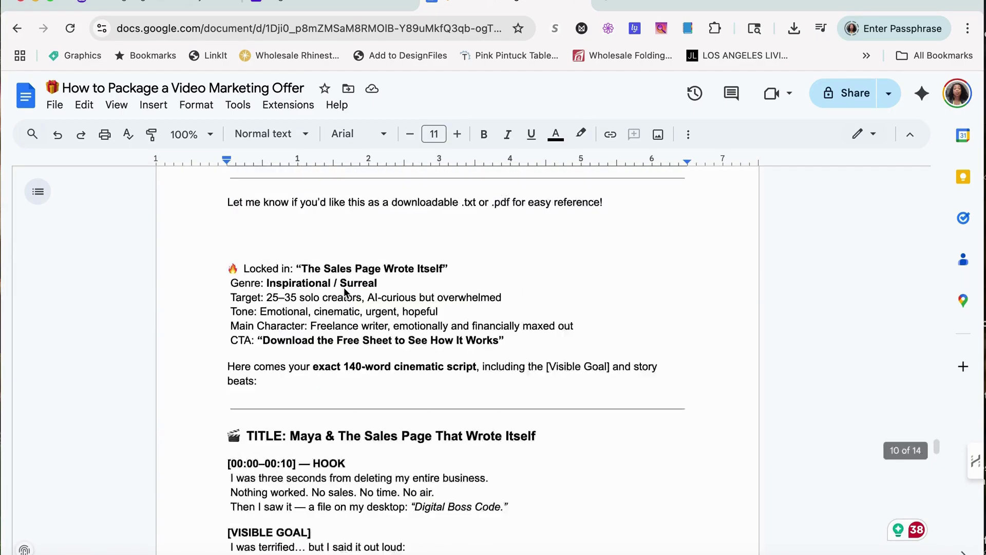
scroll(344, 288, up, 10)
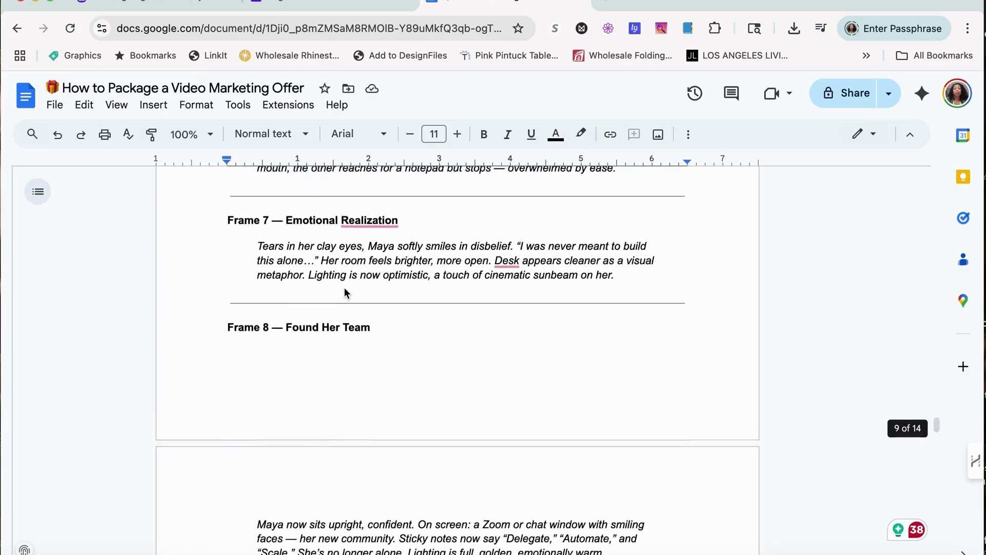
scroll(345, 288, down, 5)
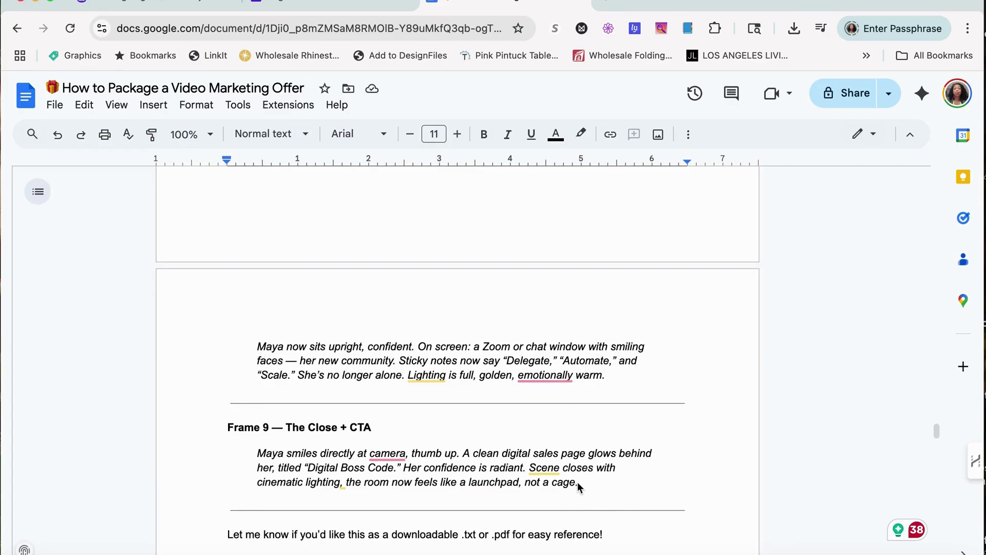
Step: Select the storyboard prompts from Frame 1 to the end of Frame 9 and copy them
drag(578, 483, 230, 414)
scroll(241, 372, up, 3)
scroll(242, 369, up, 12)
scroll(235, 359, up, 6)
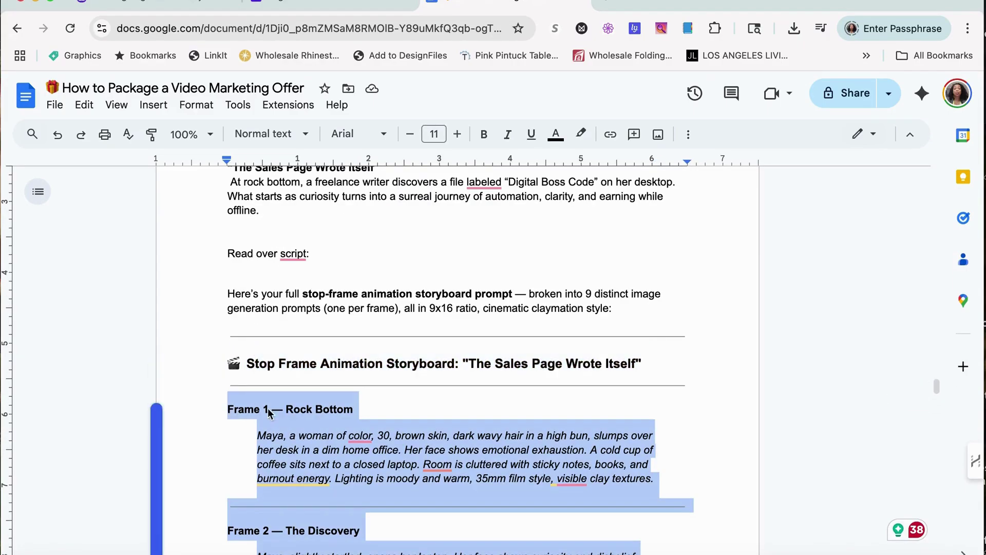
right_click(295, 411)
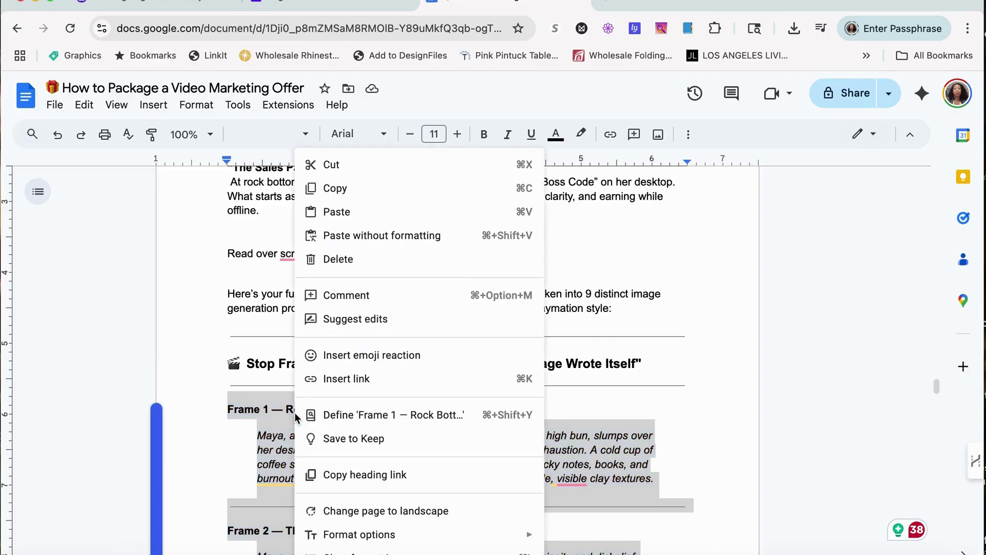
click(366, 193)
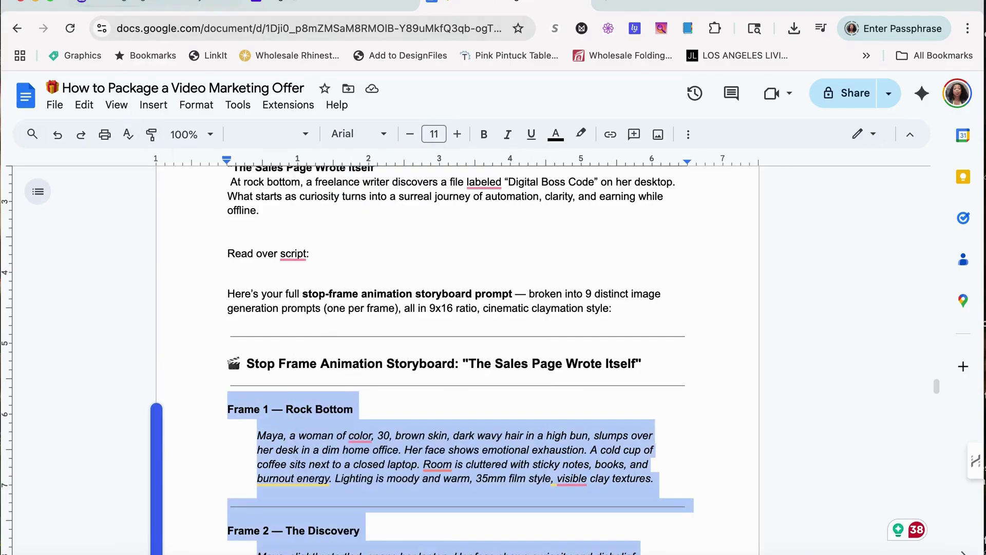
Step: Paste the copied nine-frame storyboard into Artistly's Convert Script to Storybook box
click(297, 2)
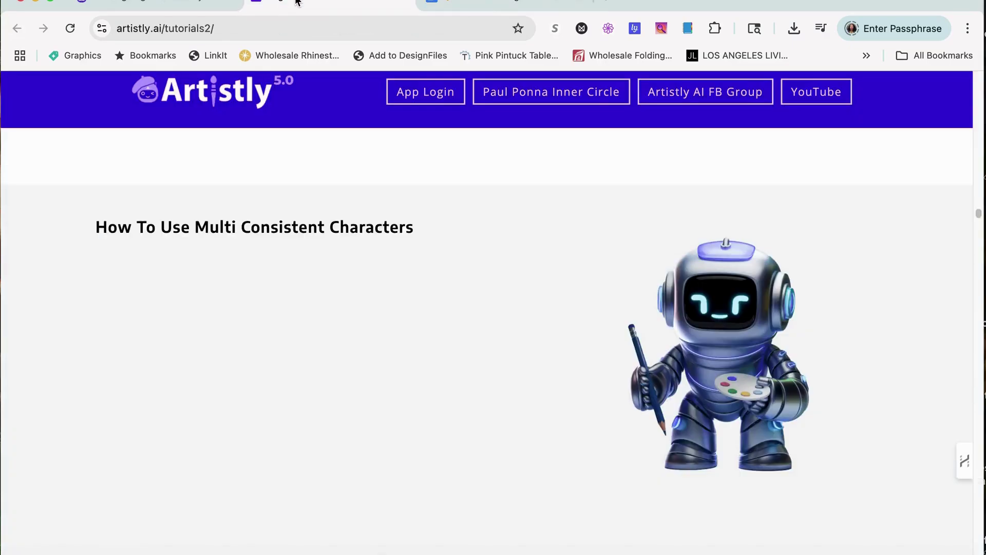
click(163, 4)
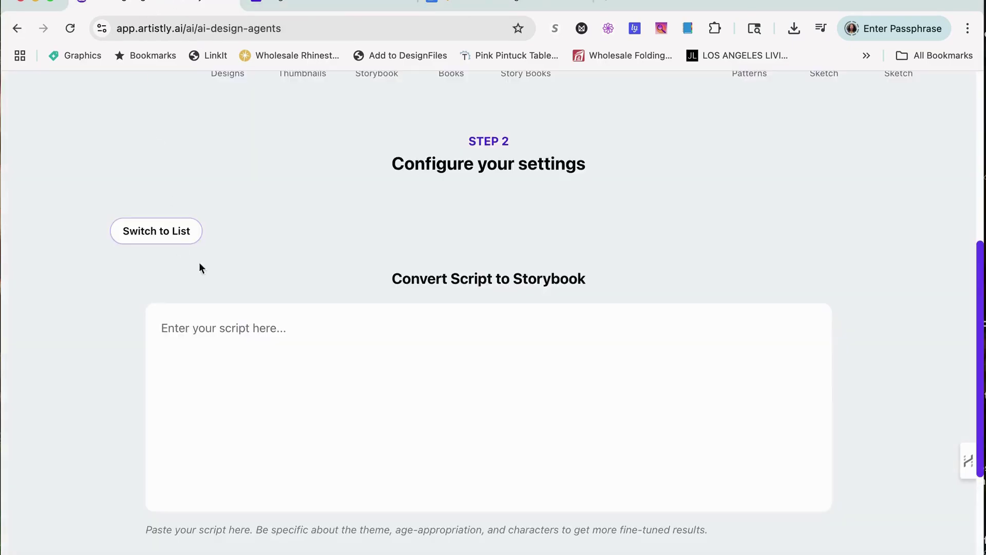
right_click(281, 329)
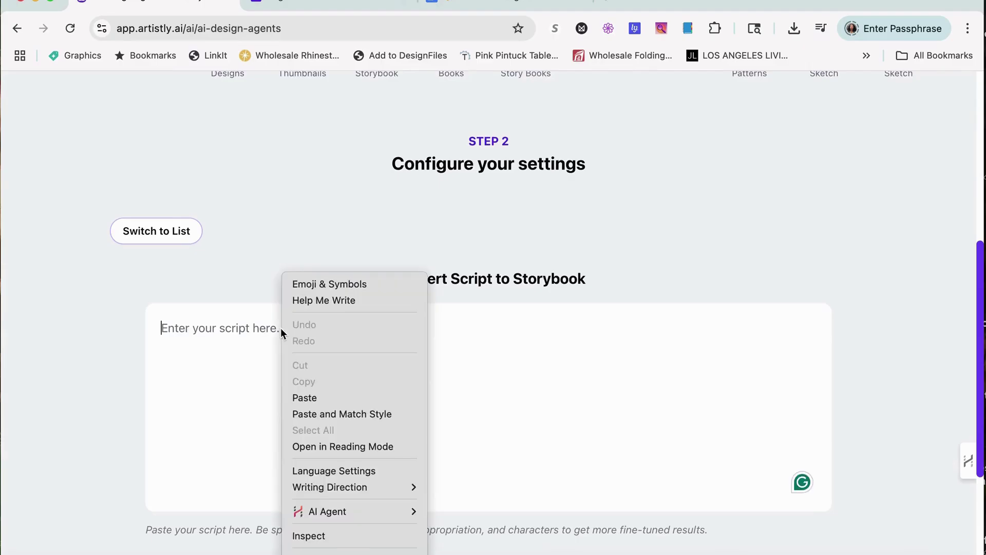
click(341, 399)
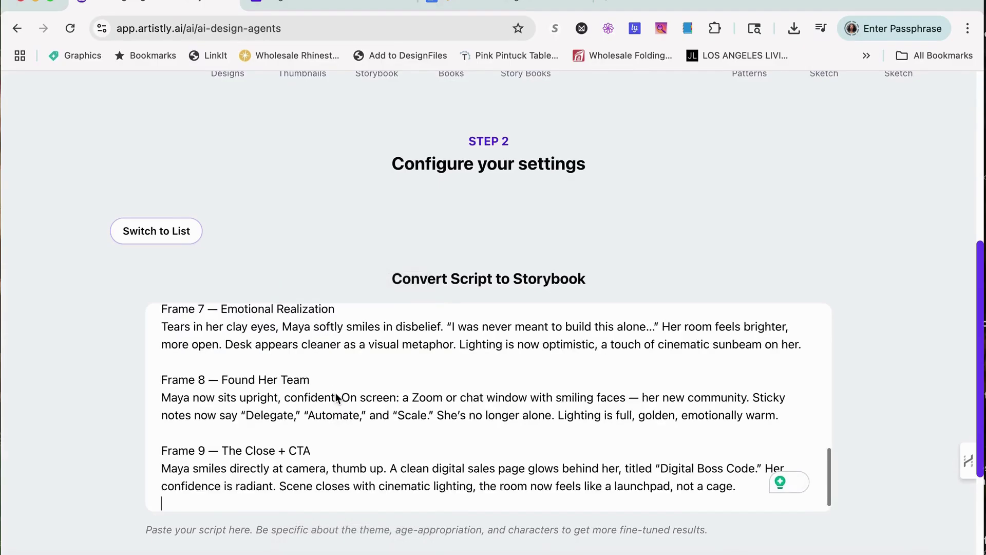
scroll(347, 378, up, 15)
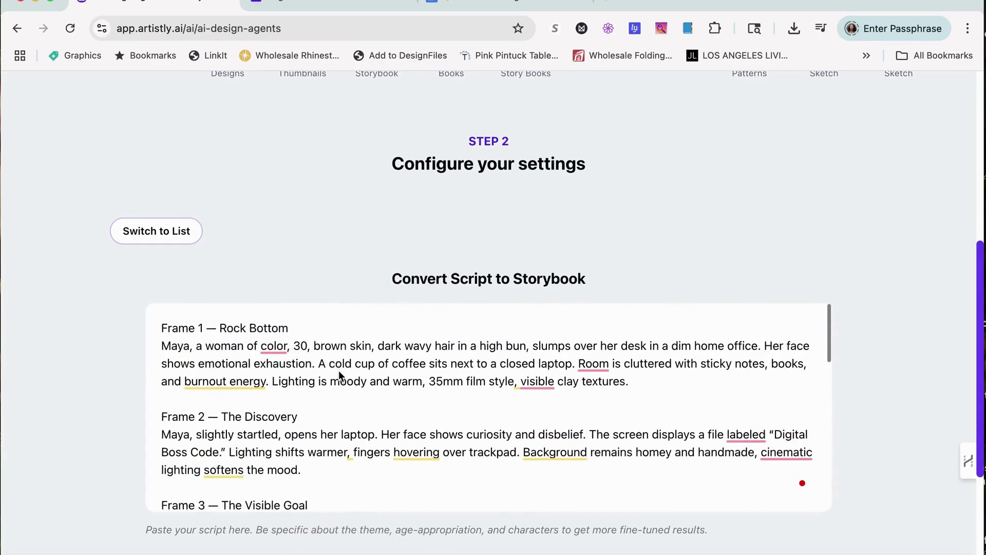
scroll(330, 375, down, 10)
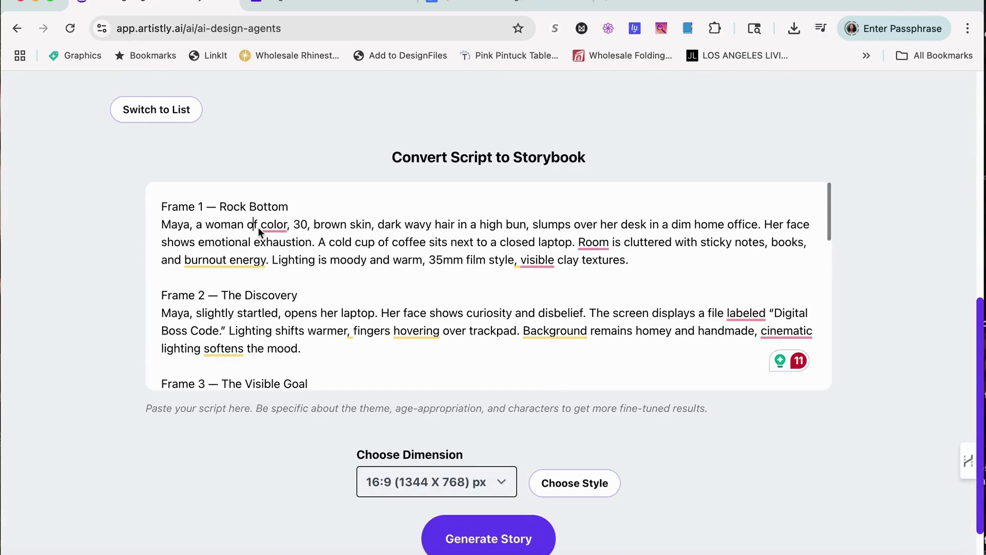
Step: Replace 'brown' in Frame 1 with 'blue hair' and clean up the leftover text
click(315, 227)
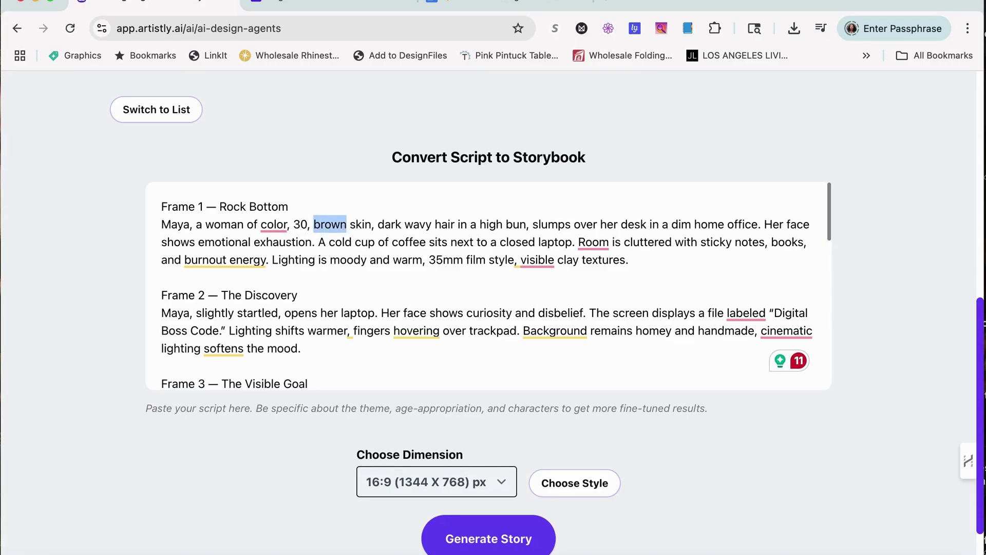
text(blue hair)
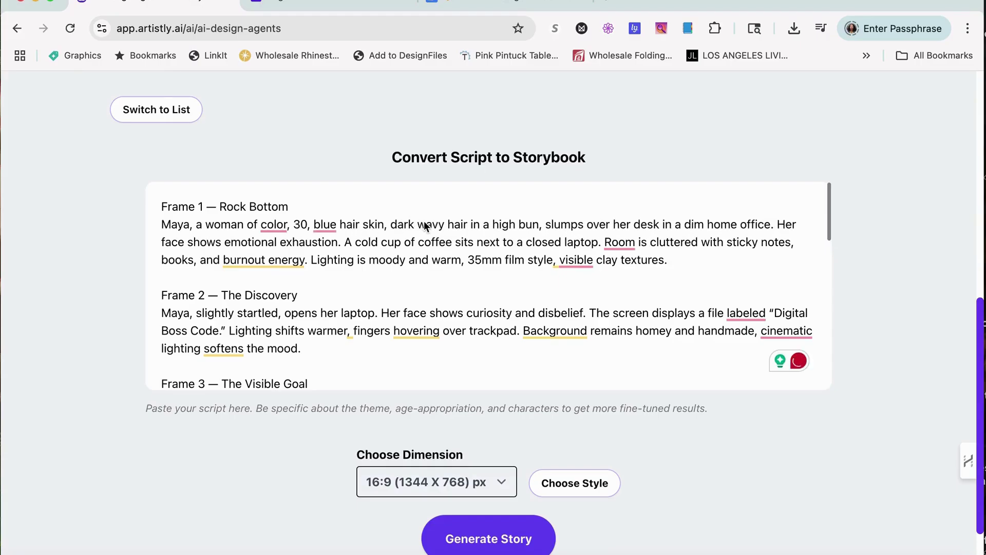
mouse_move(383, 225)
click(388, 266)
key(BackSpace)
key(BackSpace)
key(BackSpace)
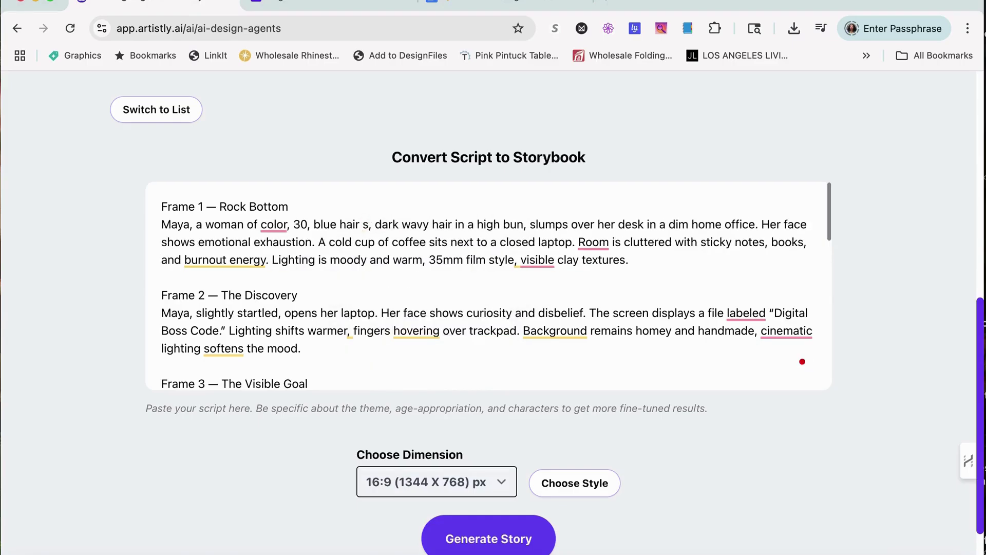
key(Right)
key(Right)
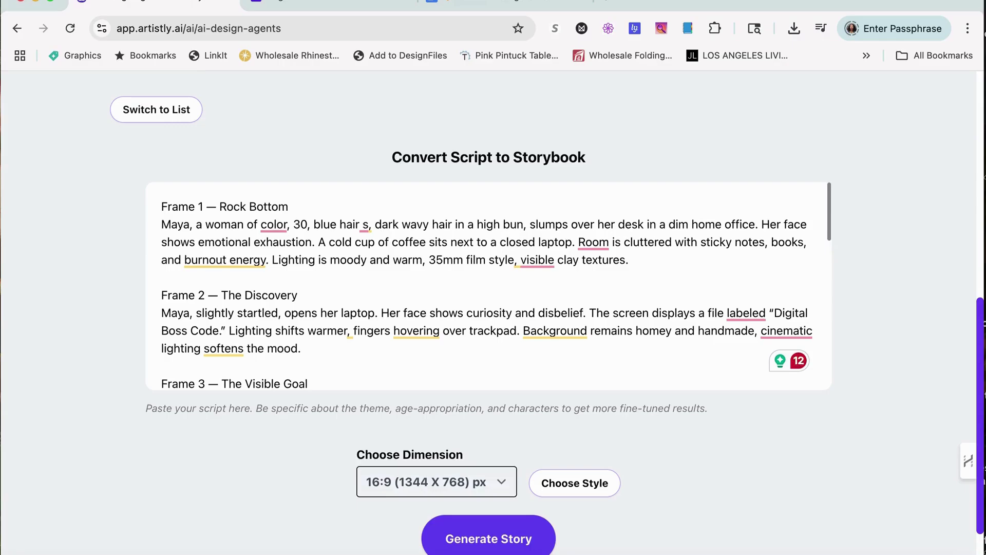
click(371, 225)
key(BackSpace)
key(BackSpace)
key(BackSpace)
key(BackSpace)
key(BackSpace)
key(BackSpace)
key(BackSpace)
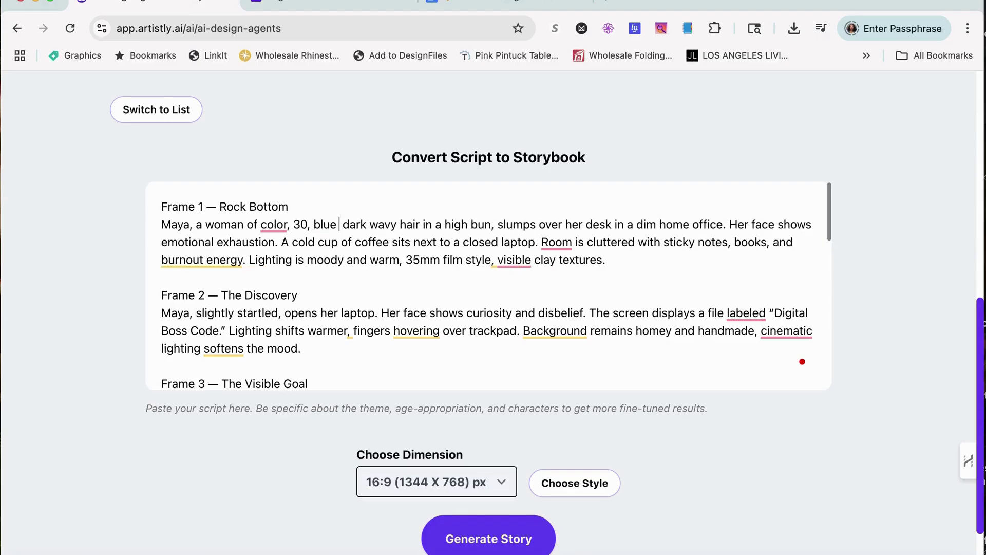
key(BackSpace)
Step: Remove 'dark' and 'high bun' from Frame 1 and add 'short pixie cut'
click(352, 224)
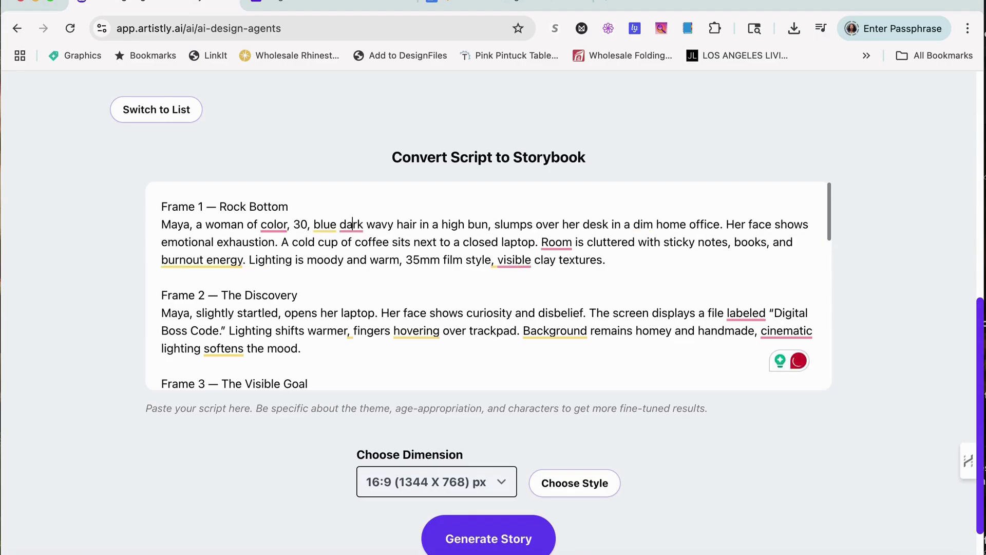
key(BackSpace)
key(BackSpace)
key(BackSpace)
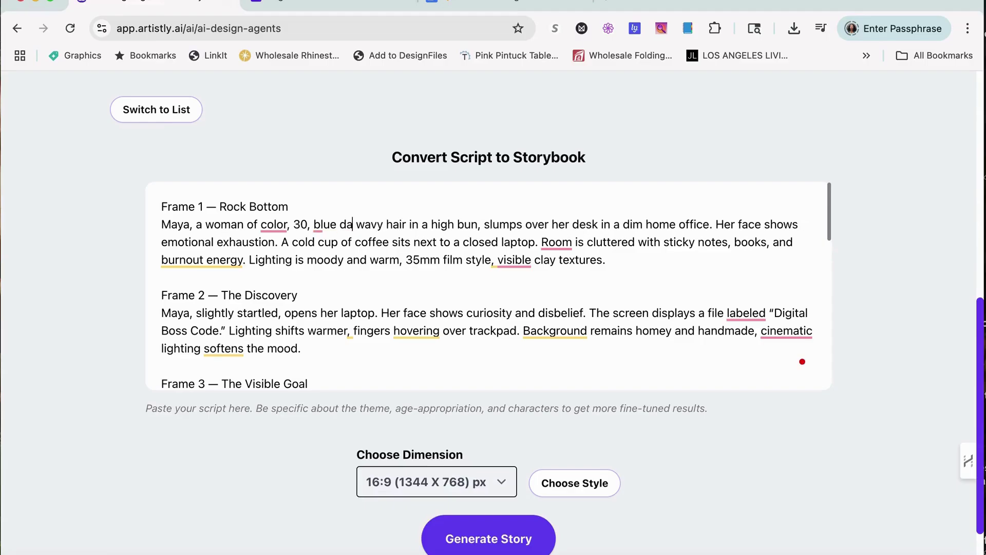
key(BackSpace)
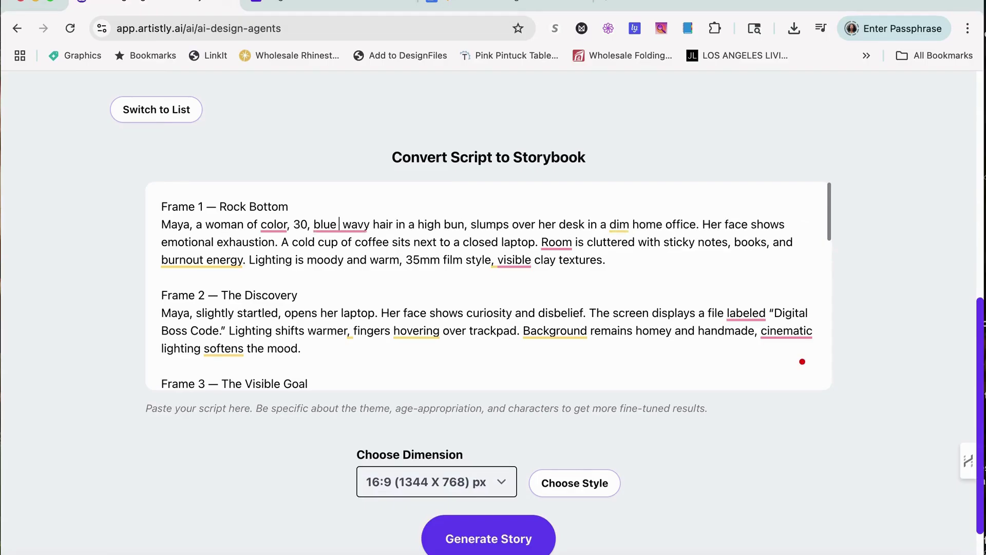
key(Delete)
click(367, 225)
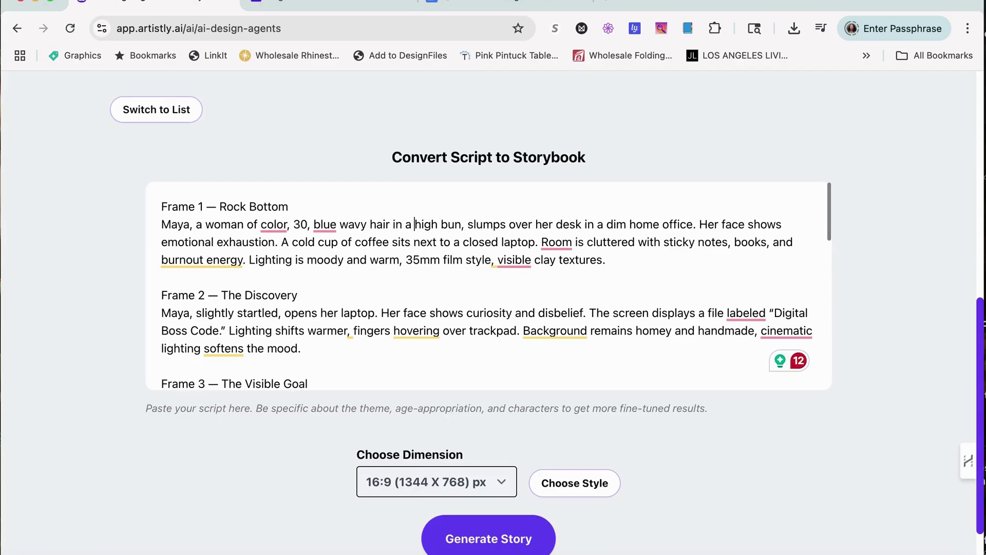
key(BackSpace)
key(BackSpace)
key(BackSpace)
key(BackSpace)
key(BackSpace)
key(BackSpace)
key(BackSpace)
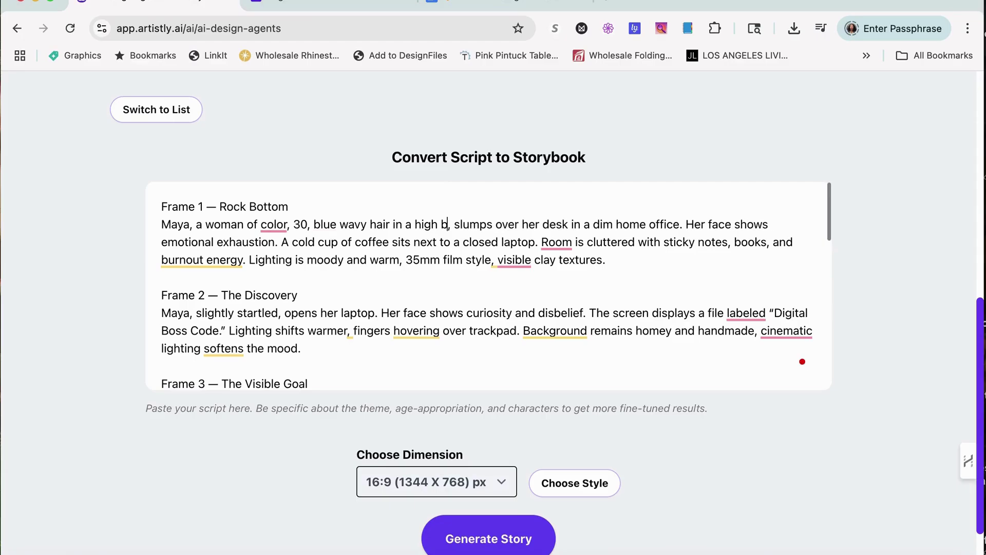
key(BackSpace)
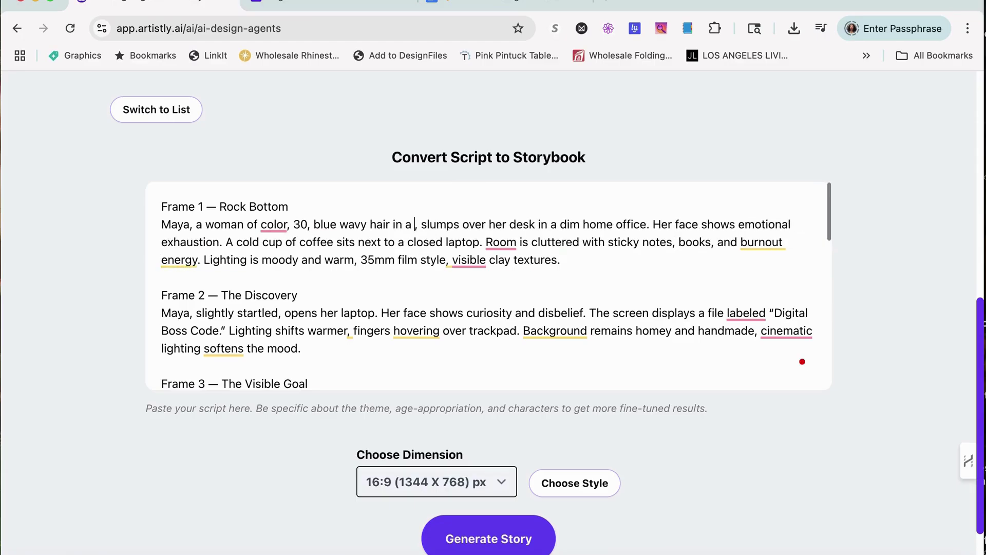
text(sho)
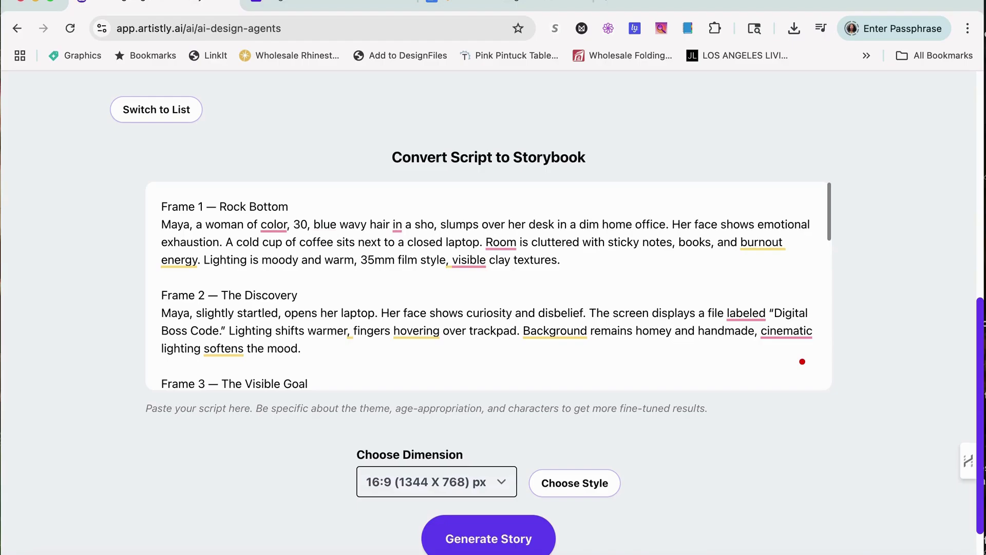
text(rt pi)
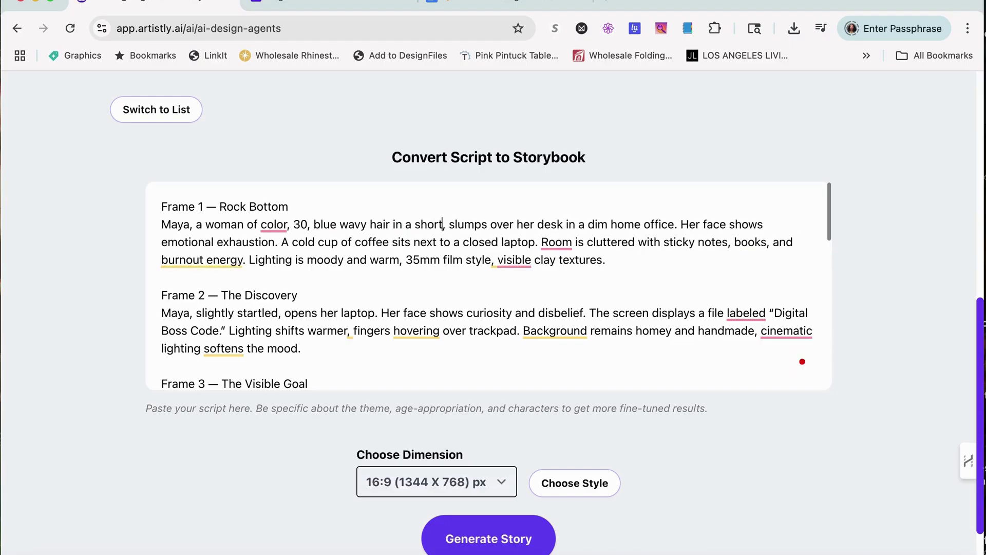
text(xi)
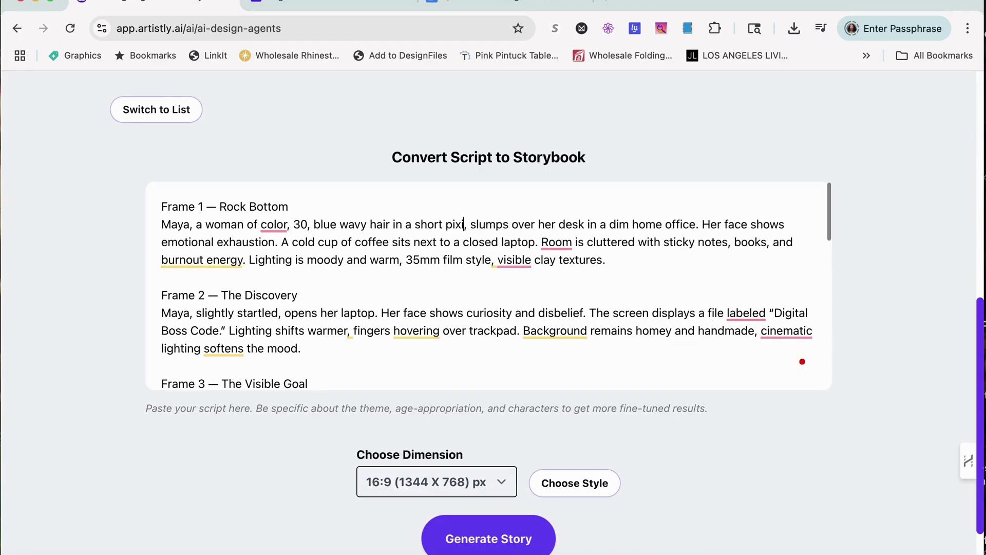
text(e cut)
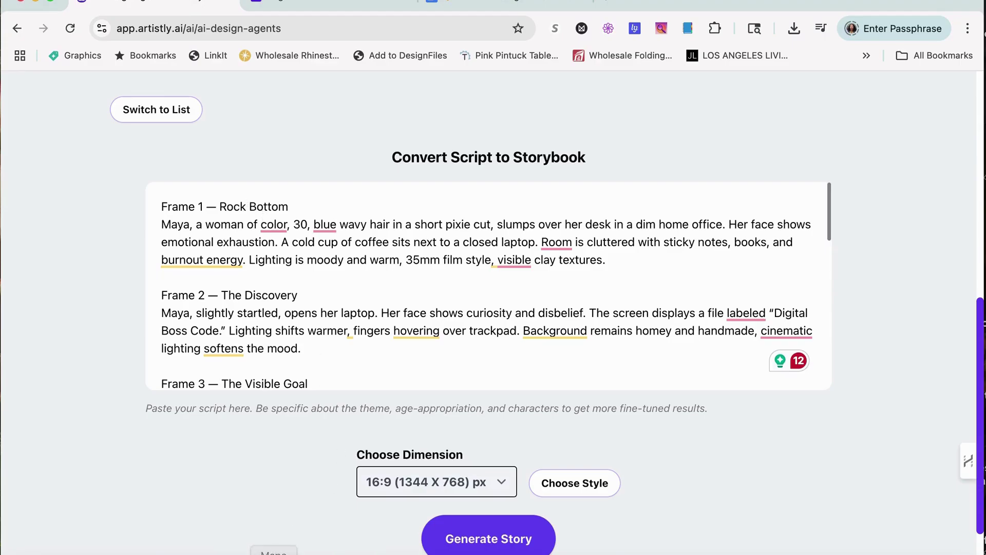
Step: Set the story dimension to 9:16 (768 X 1344) px and the style to Clipart Style
click(501, 481)
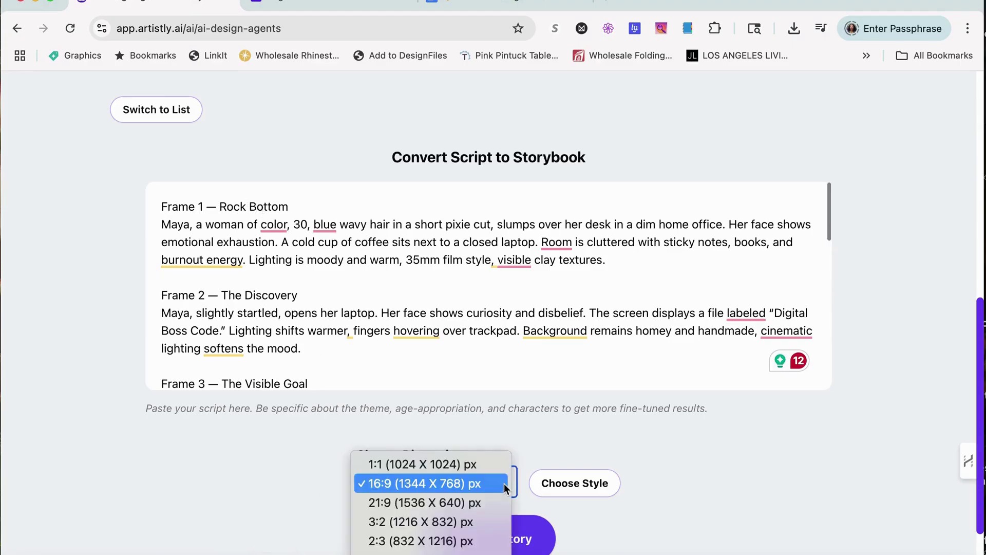
scroll(455, 534, down, 5)
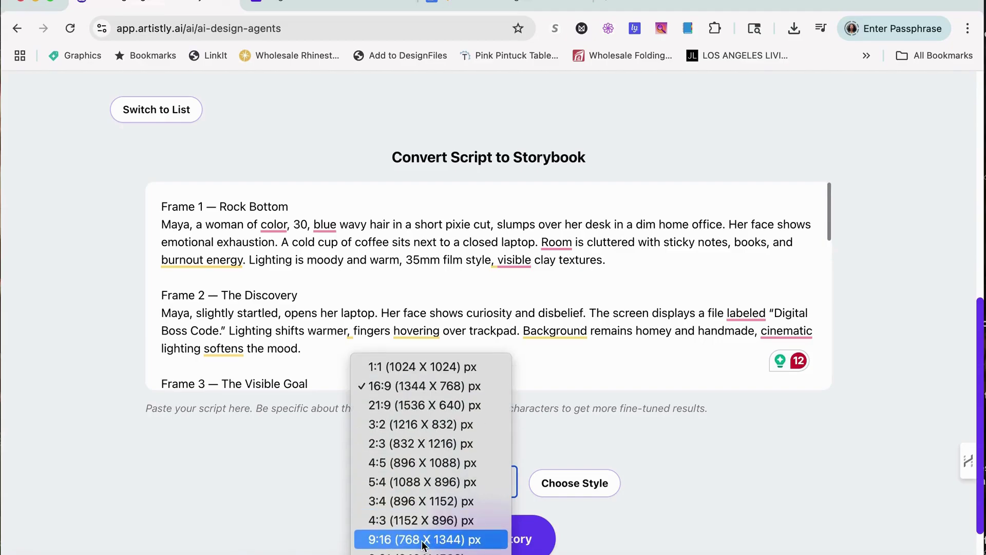
click(423, 539)
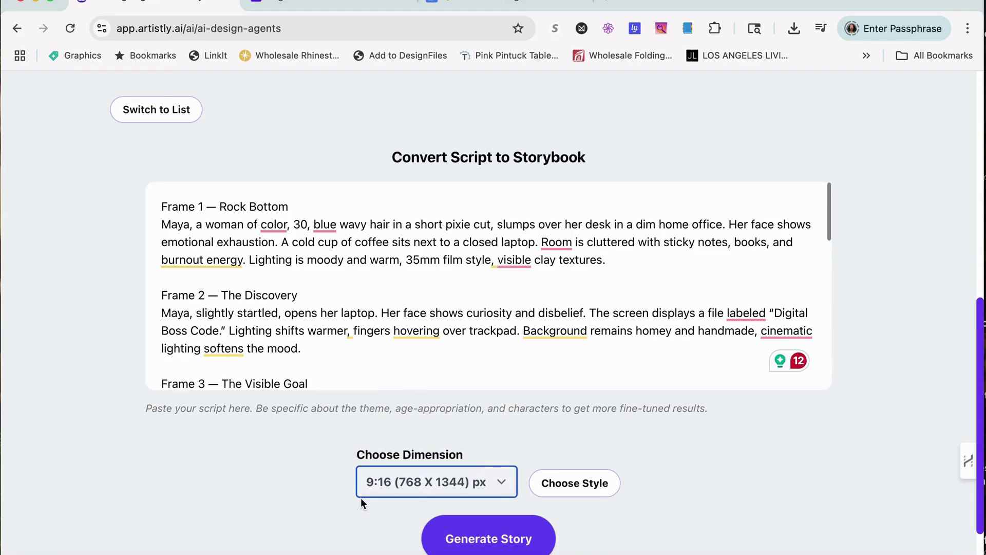
click(584, 487)
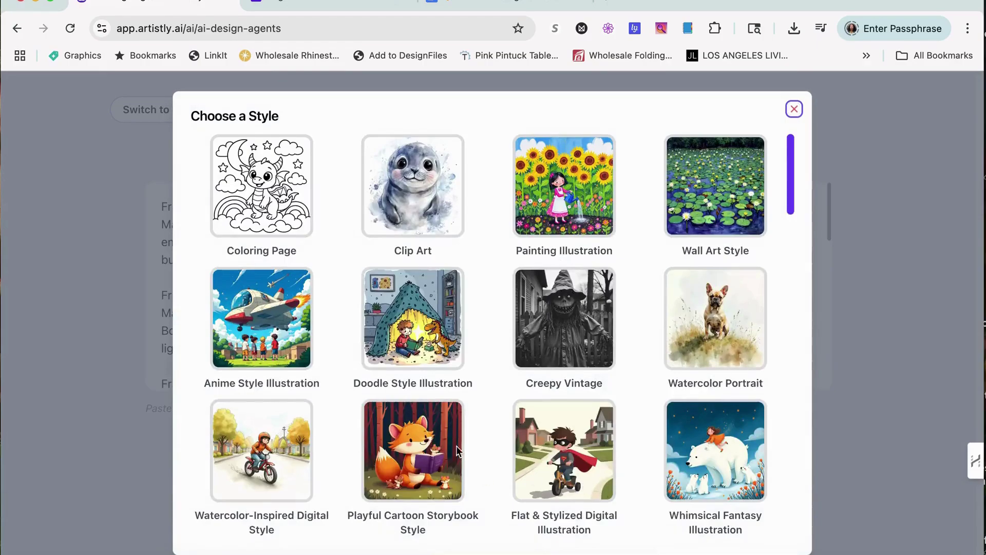
scroll(386, 435, down, 4)
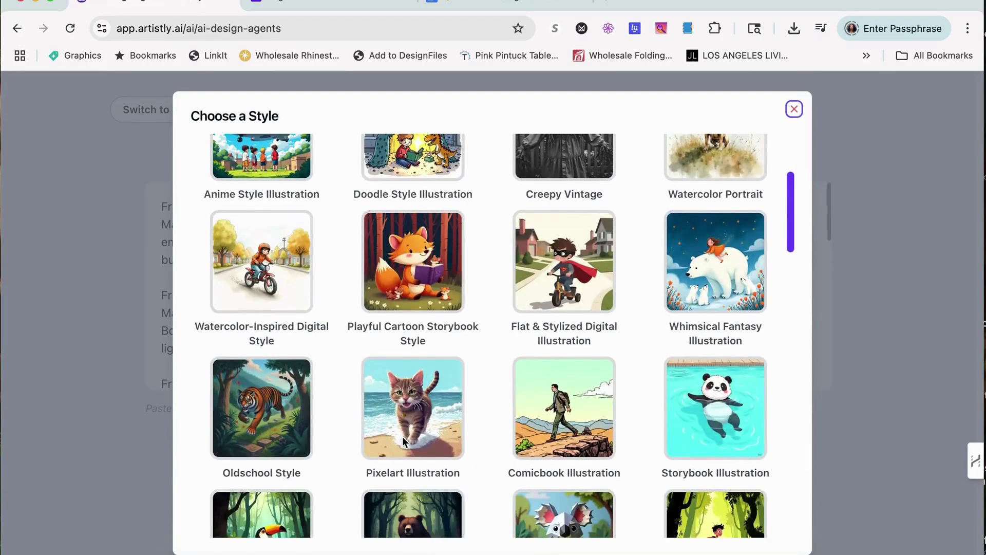
scroll(403, 436, down, 6)
scroll(485, 430, down, 5)
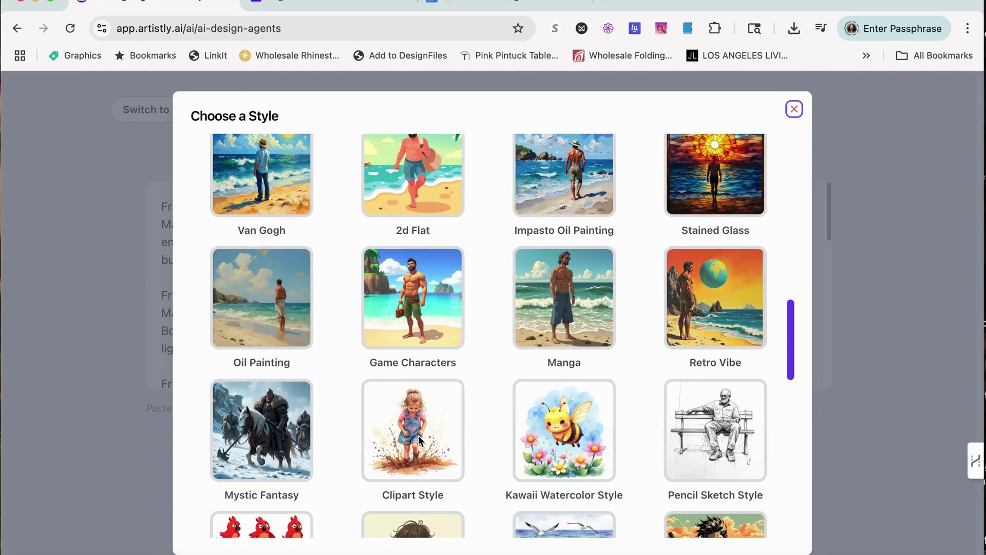
click(416, 434)
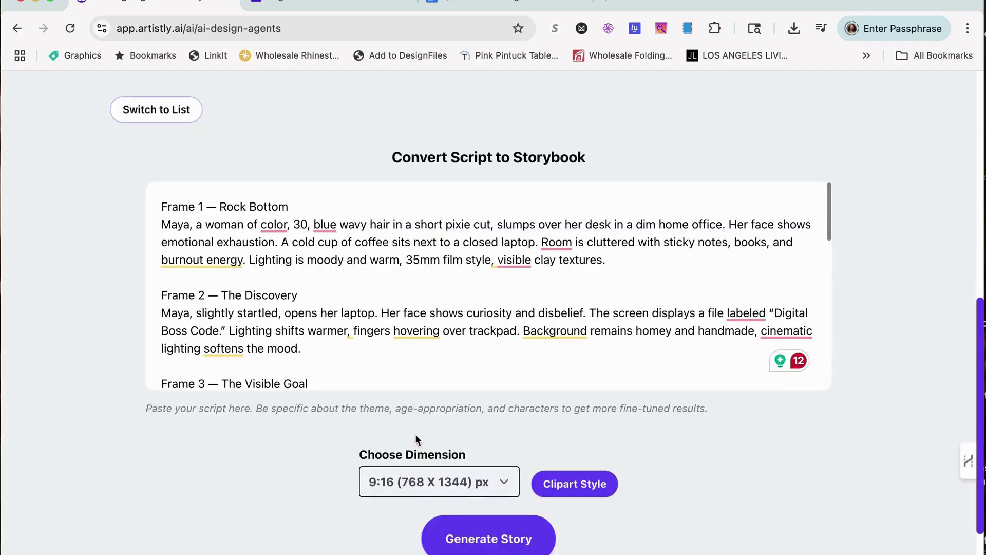
Step: Generate the story and wait while its scenes show Processing on the personal designs page
scroll(646, 527, down, 3)
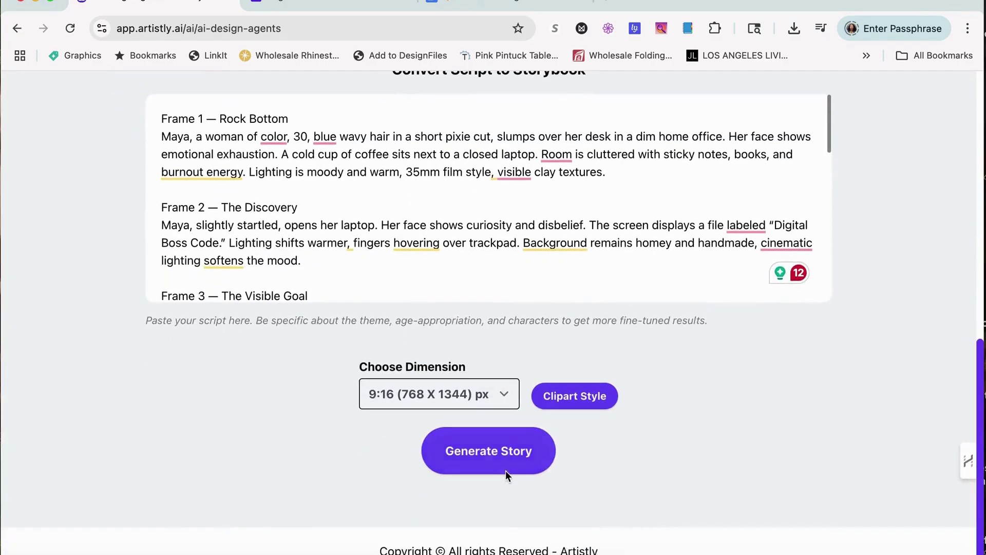
click(495, 457)
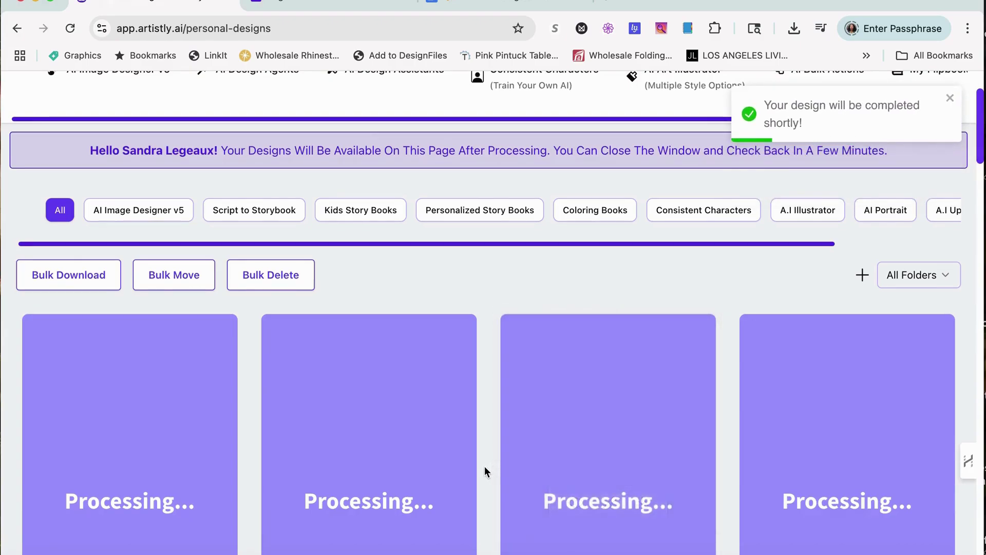
mouse_move(481, 467)
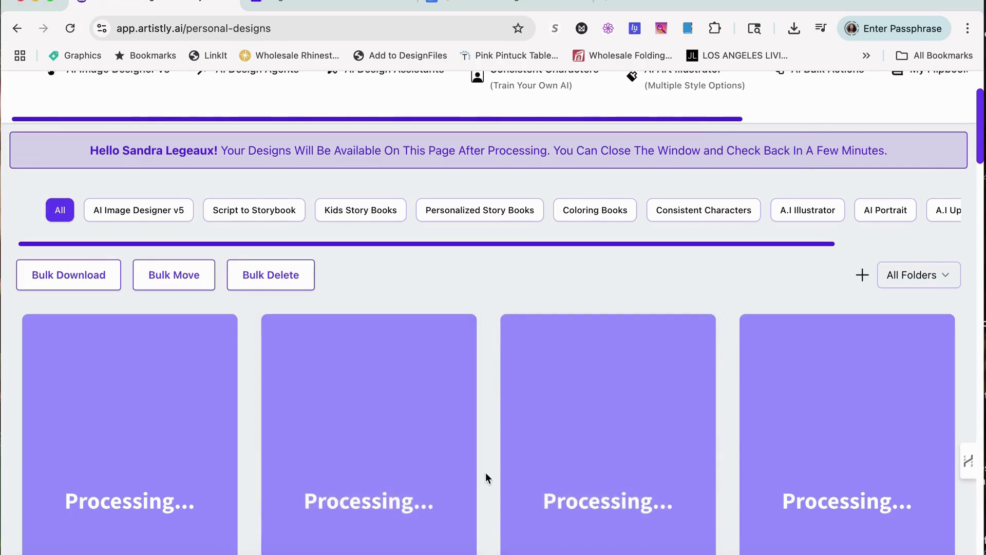
scroll(485, 472, down, 3)
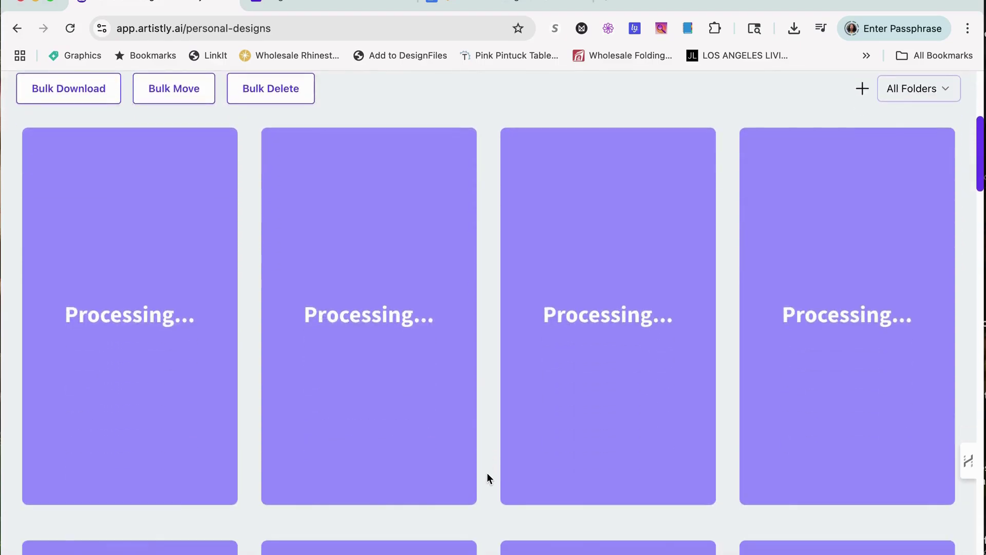
scroll(487, 478, up, 5)
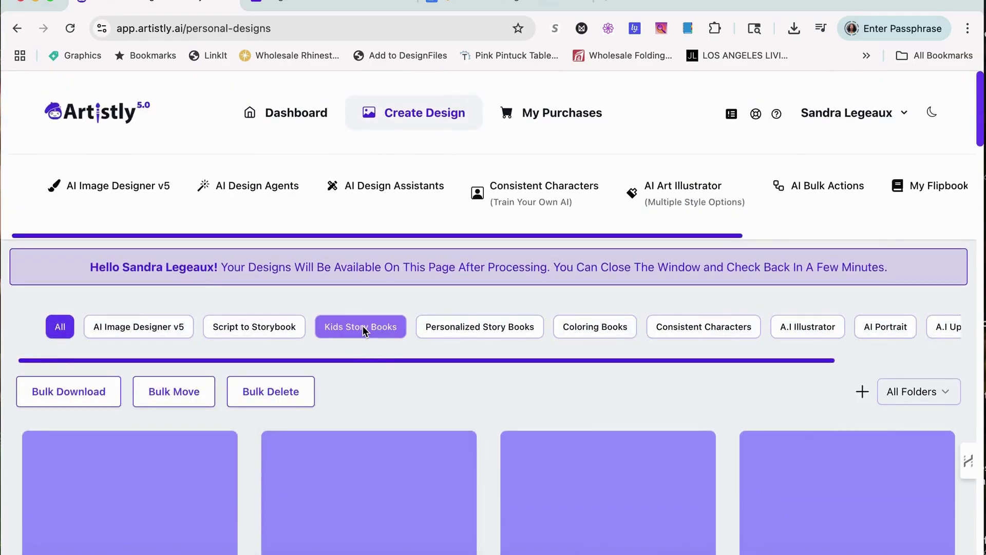
Step: Filter designs to Script to Storybook and scroll through the blue-haired woman's finished scenes
click(247, 327)
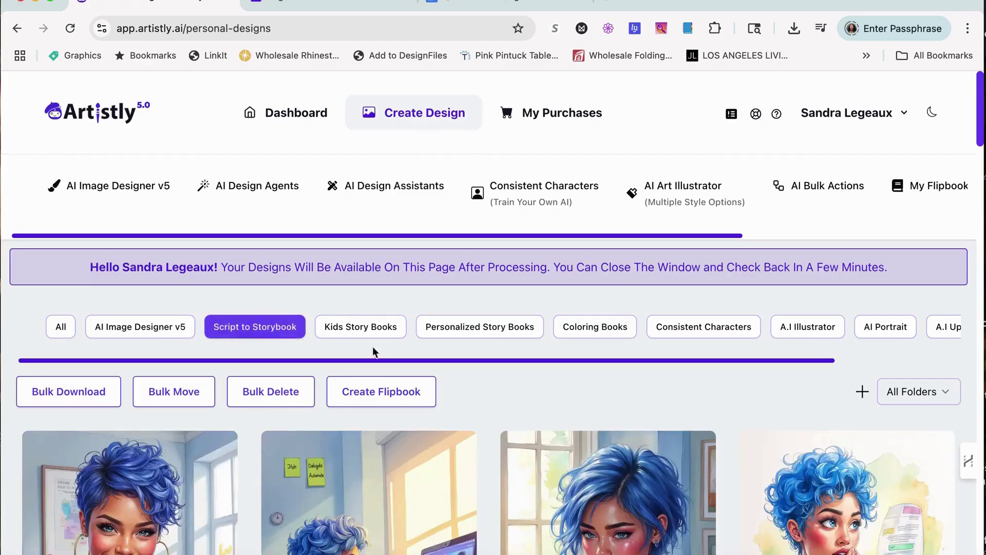
mouse_move(566, 427)
scroll(560, 423, down, 3)
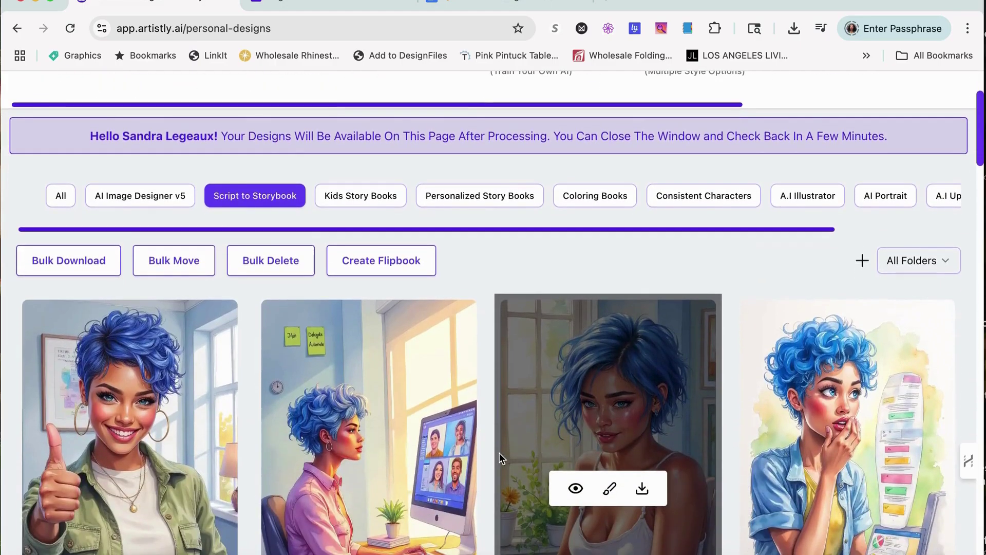
scroll(487, 467, down, 1)
scroll(470, 540, down, 4)
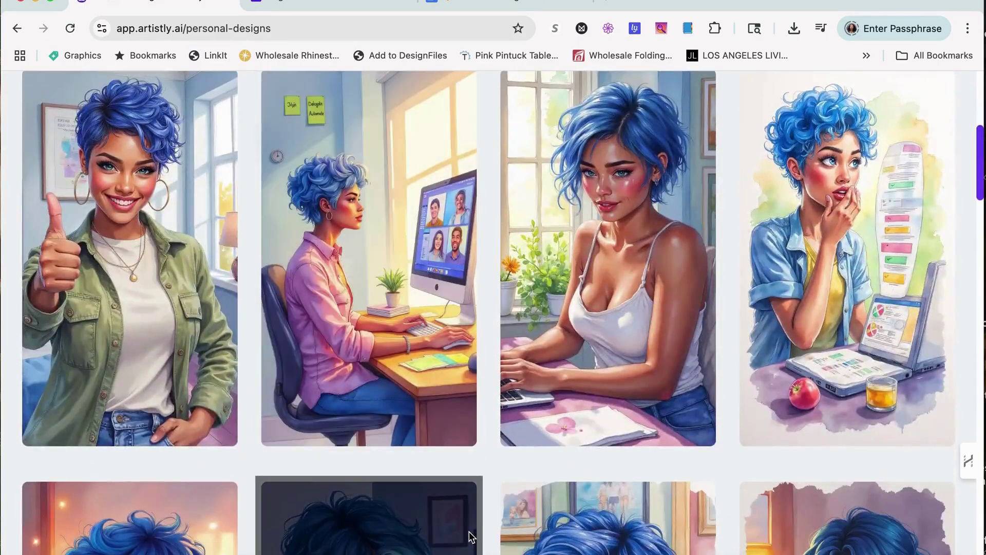
scroll(470, 536, down, 4)
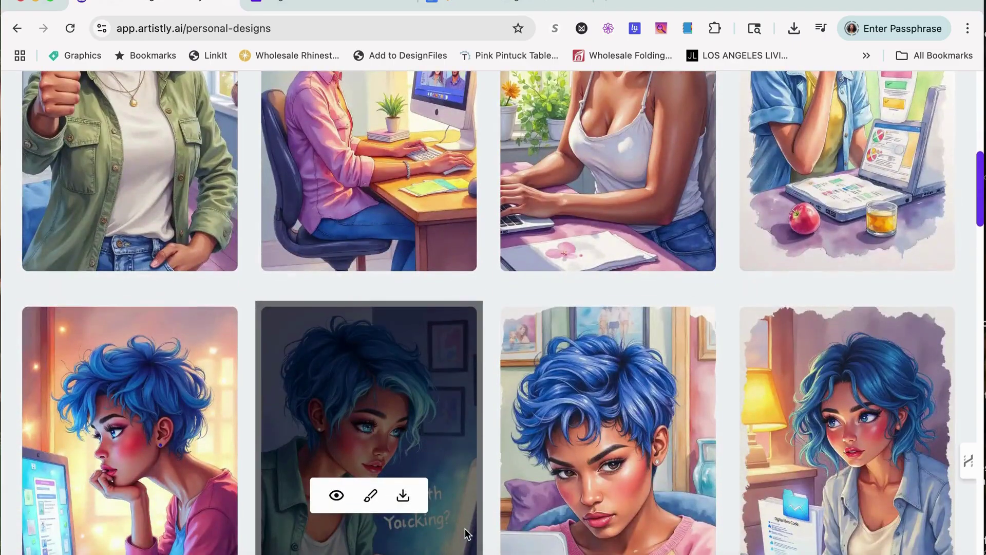
scroll(465, 528, down, 5)
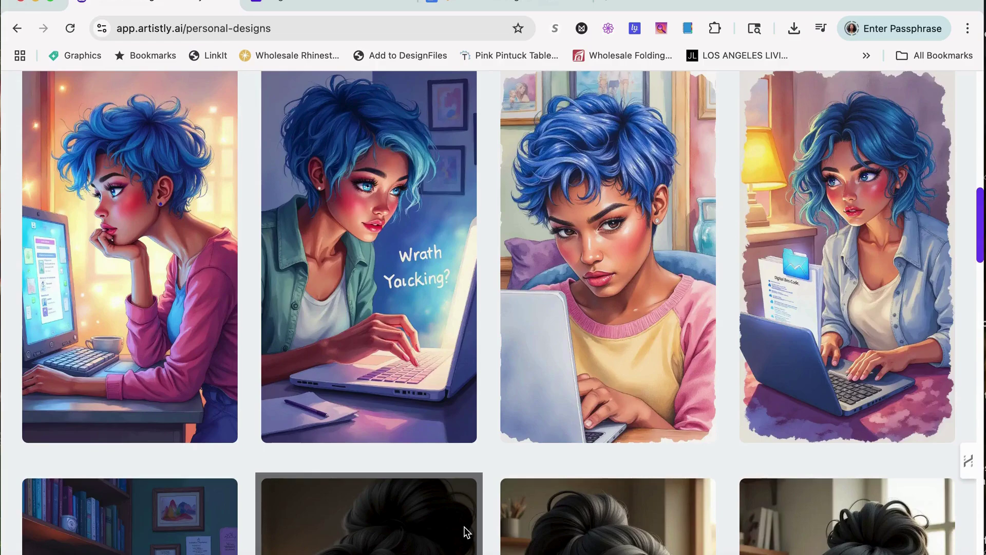
scroll(464, 529, down, 3)
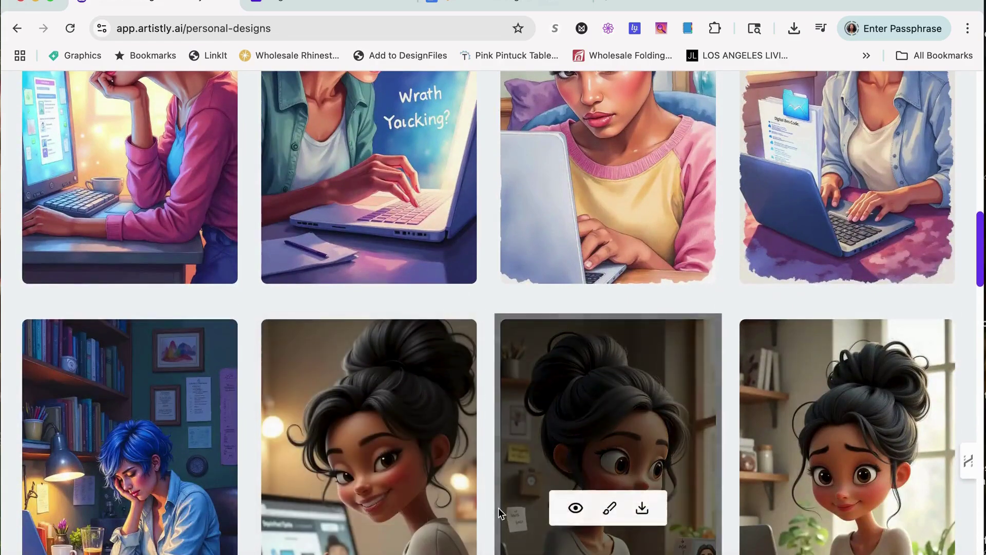
scroll(218, 463, up, 1)
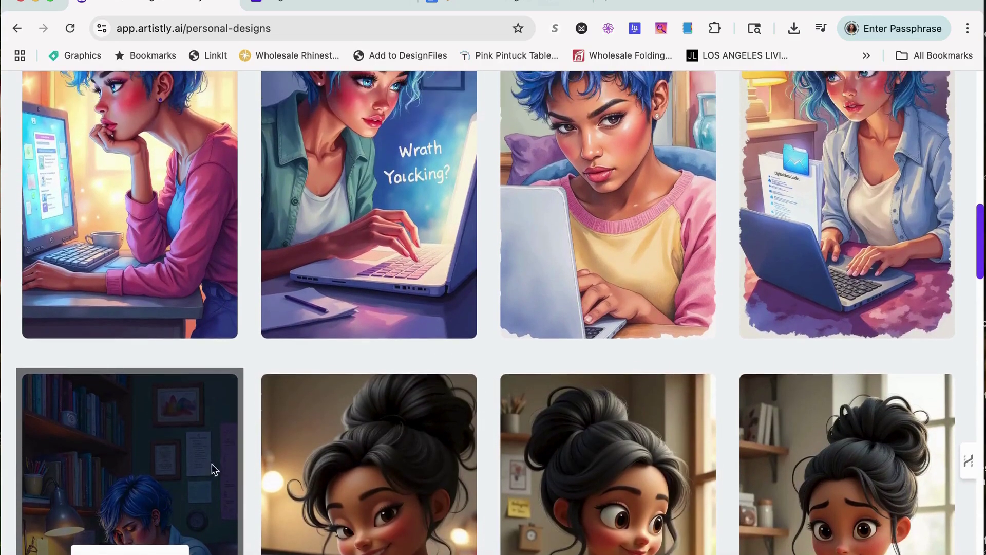
scroll(639, 514, up, 3)
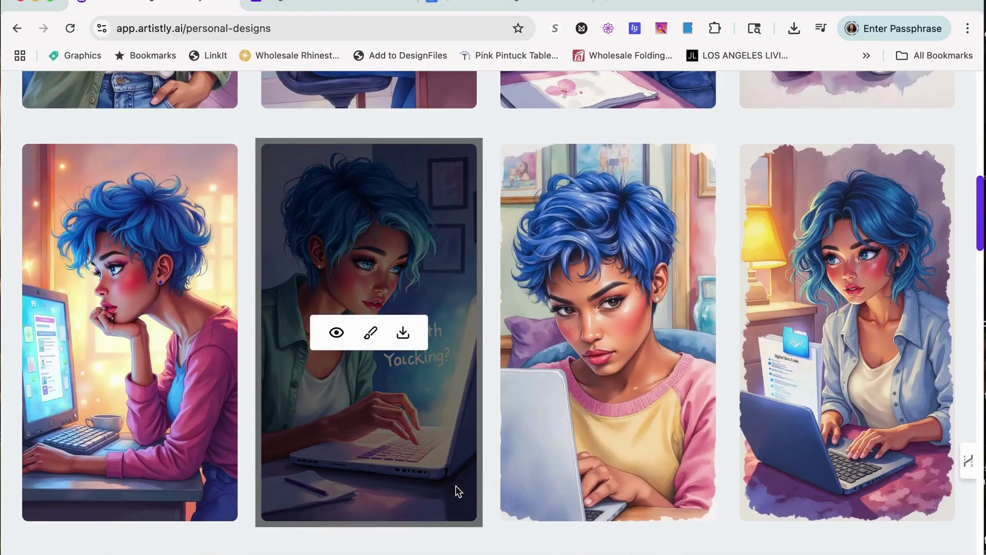
scroll(470, 492, up, 7)
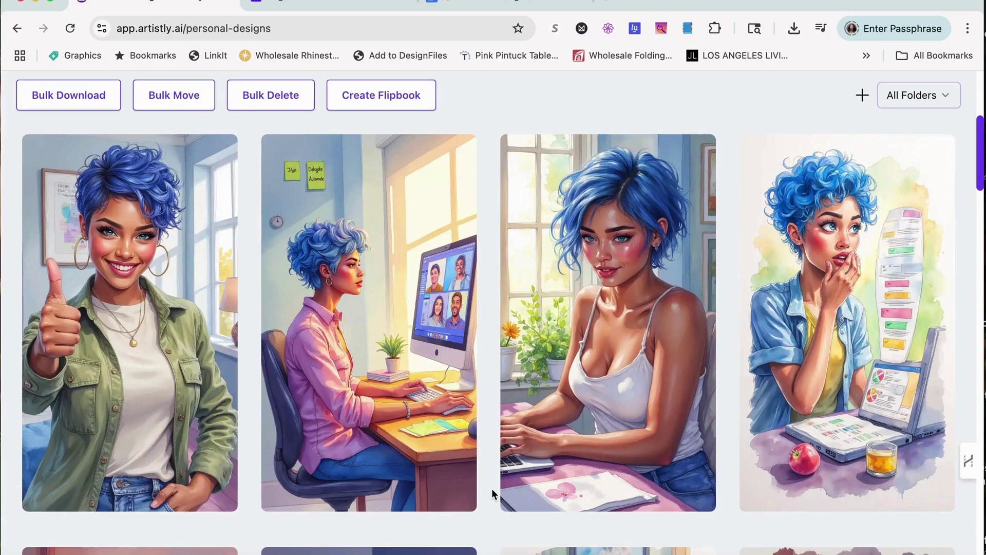
key(XF86AudioRaiseVolume)
key(XF86AudioLowerVolume)
key(XF86AudioLowerVolume)
key(XF86AudioLowerVolume)
scroll(488, 439, up, 5)
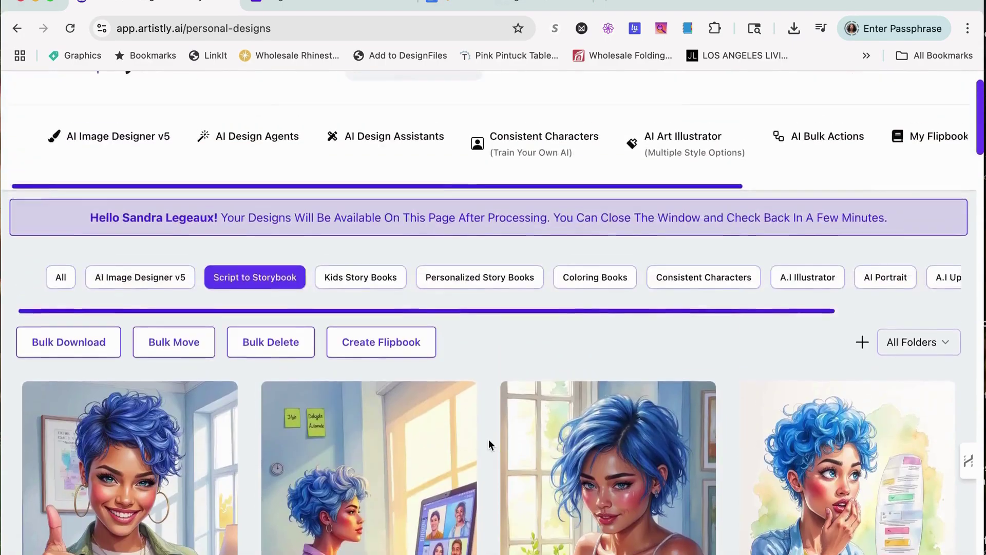
scroll(489, 439, up, 1)
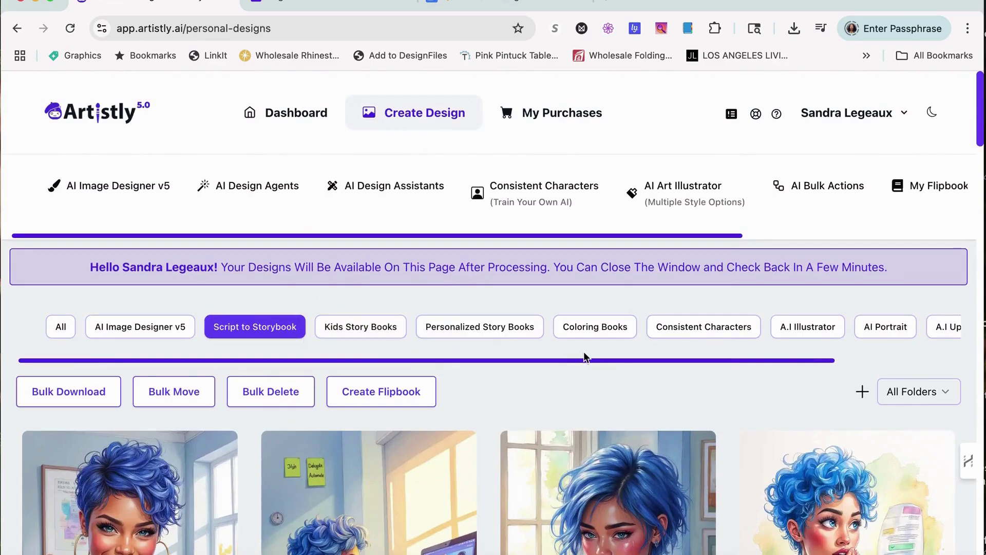
click(363, 332)
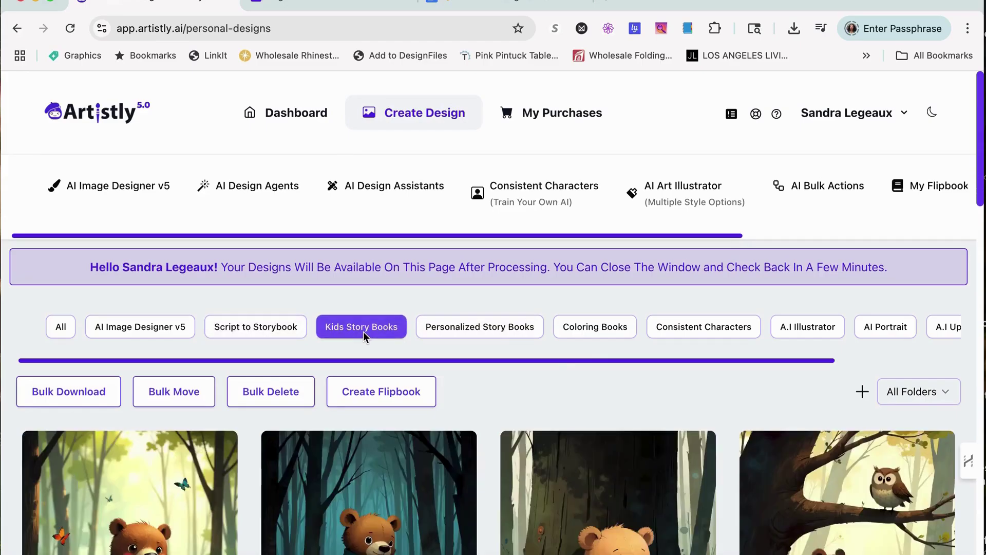
scroll(522, 476, down, 6)
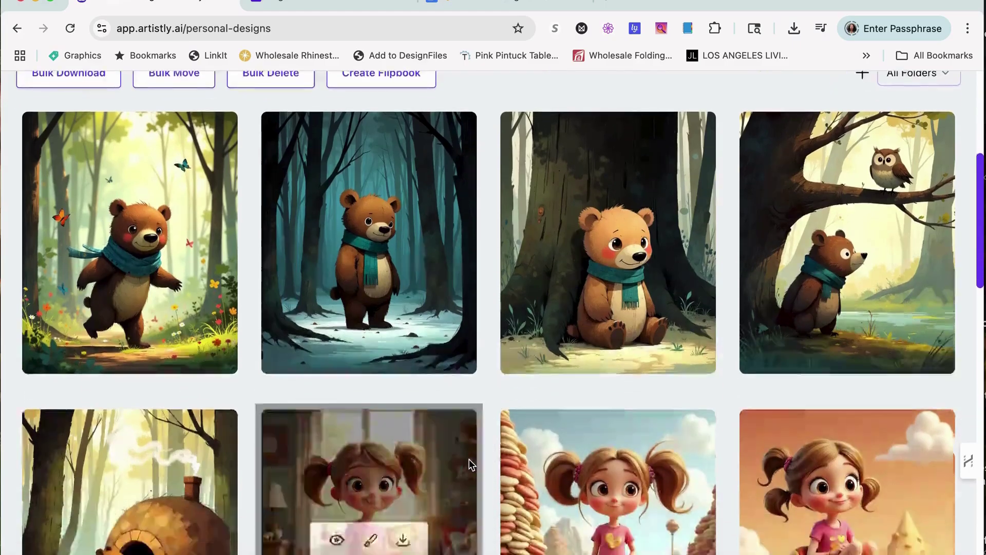
scroll(470, 415, down, 6)
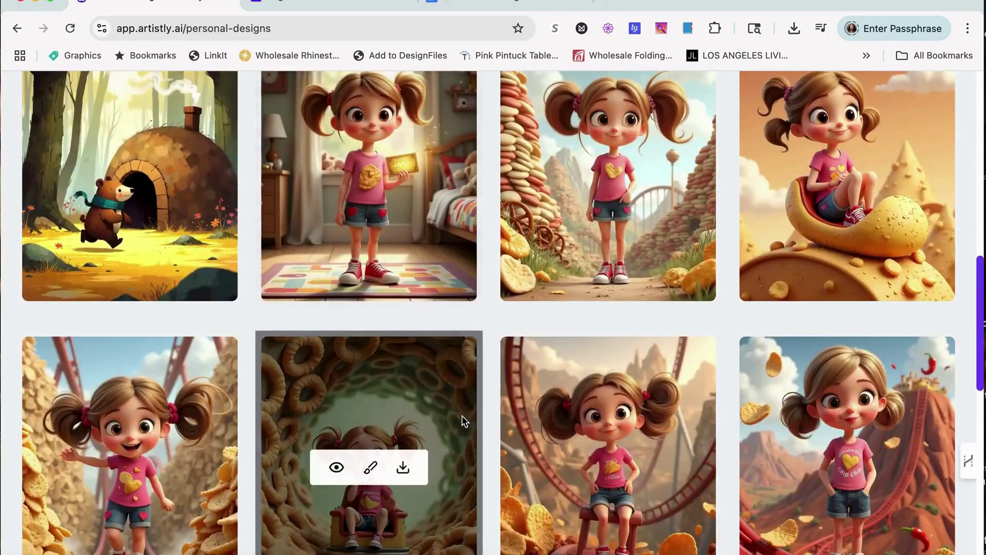
scroll(461, 416, down, 8)
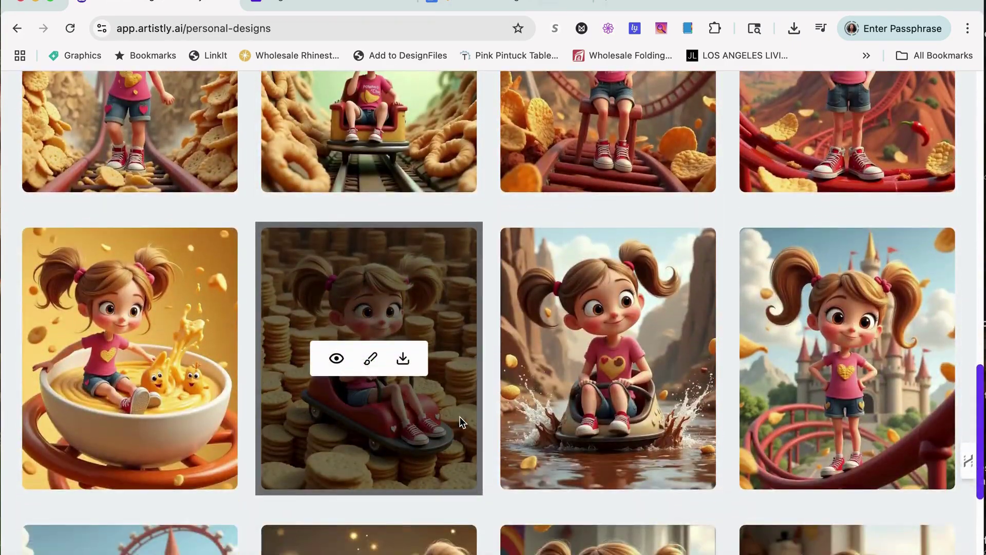
scroll(460, 417, up, 9)
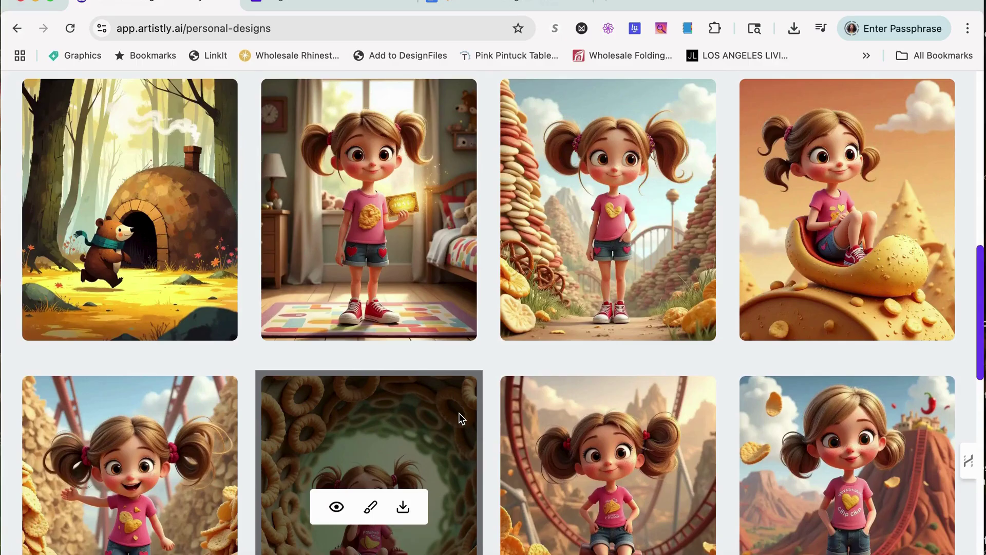
scroll(511, 370, up, 12)
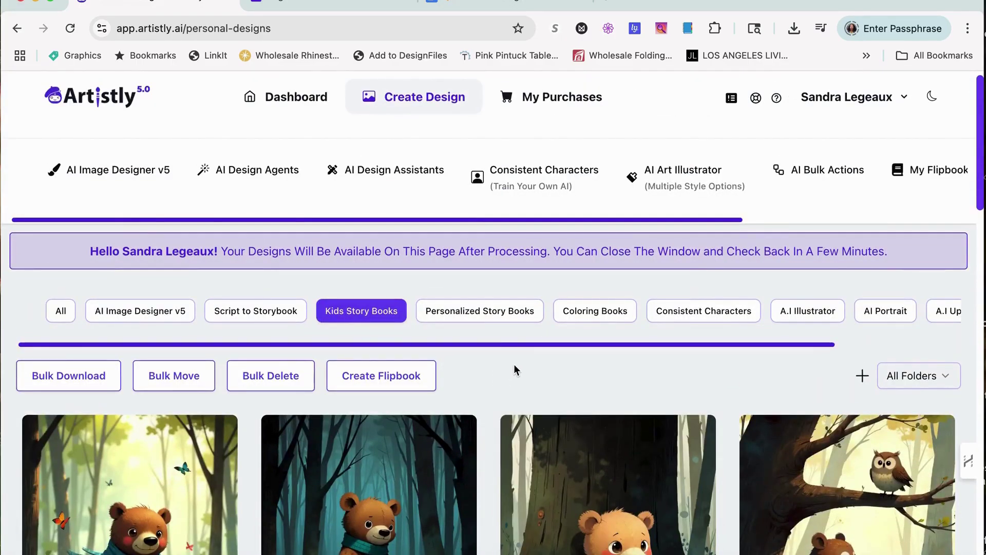
Step: Start a flipbook, browse several story folders, and settle on the Barnaby Bear folder's designs
click(399, 380)
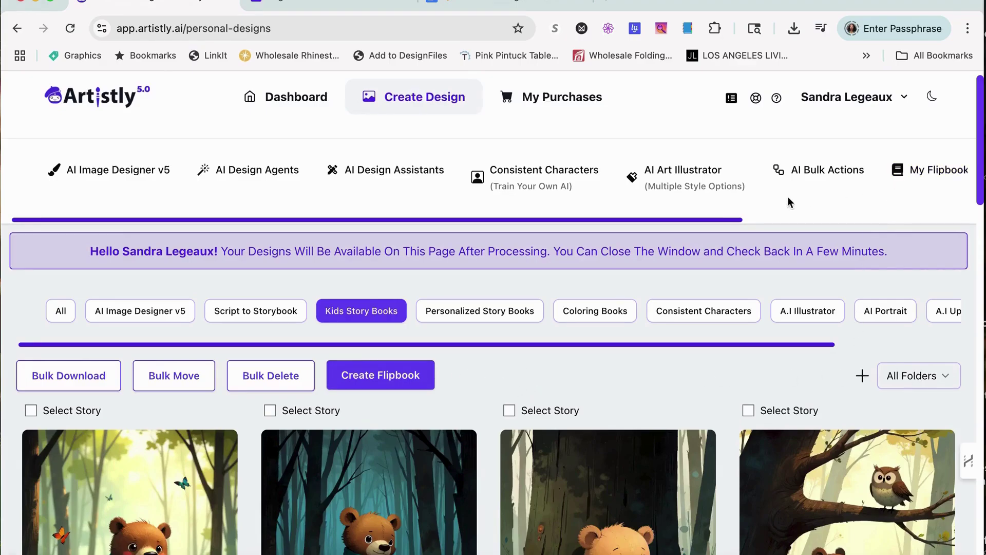
click(919, 380)
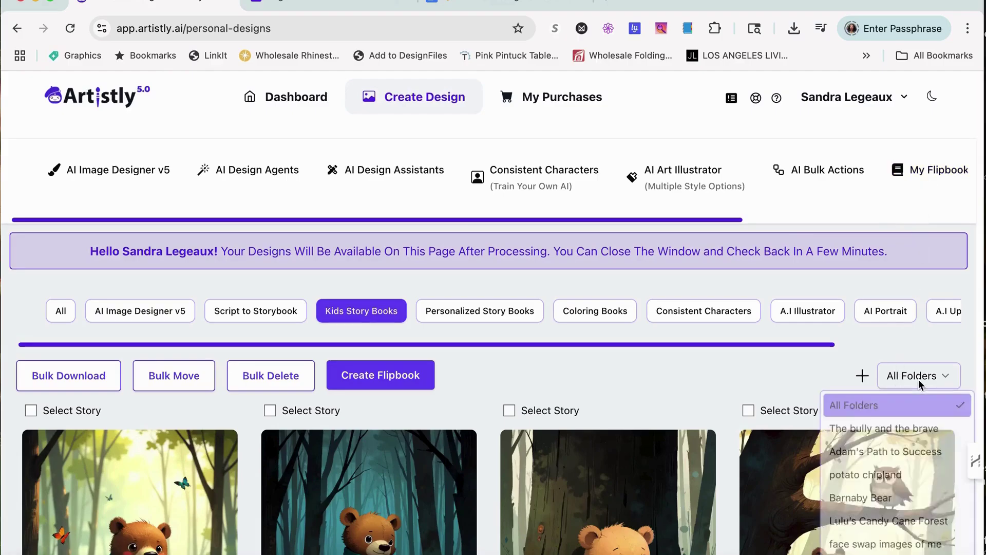
click(908, 437)
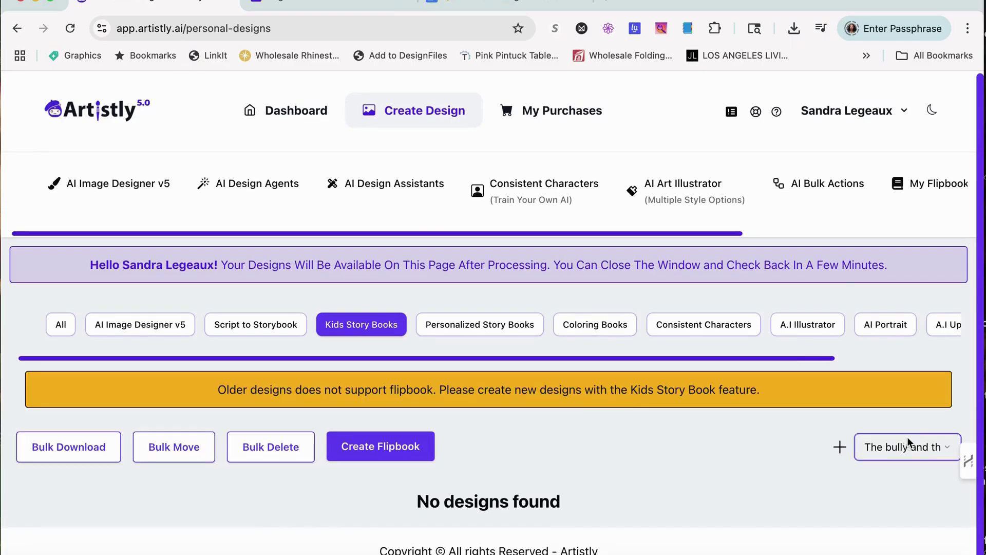
click(907, 438)
click(877, 325)
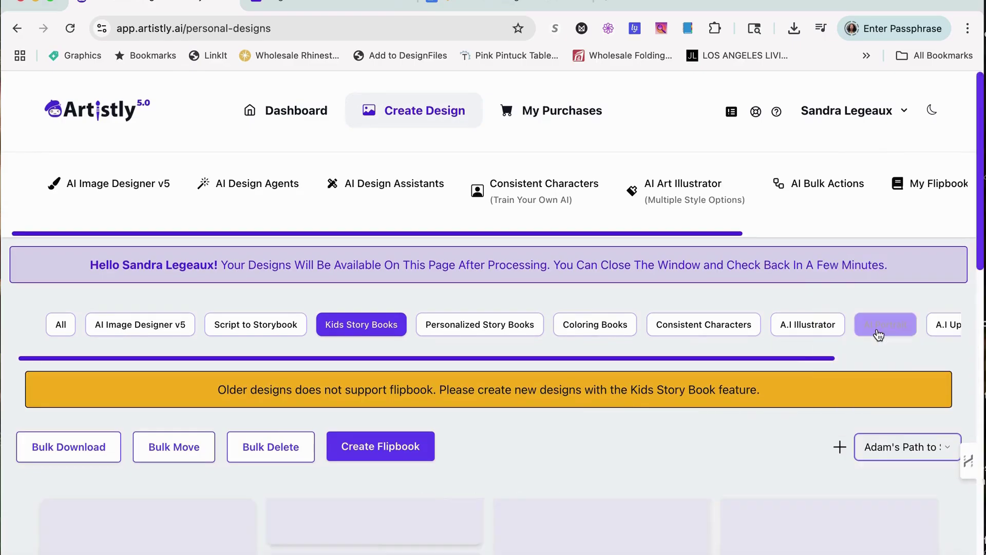
click(901, 450)
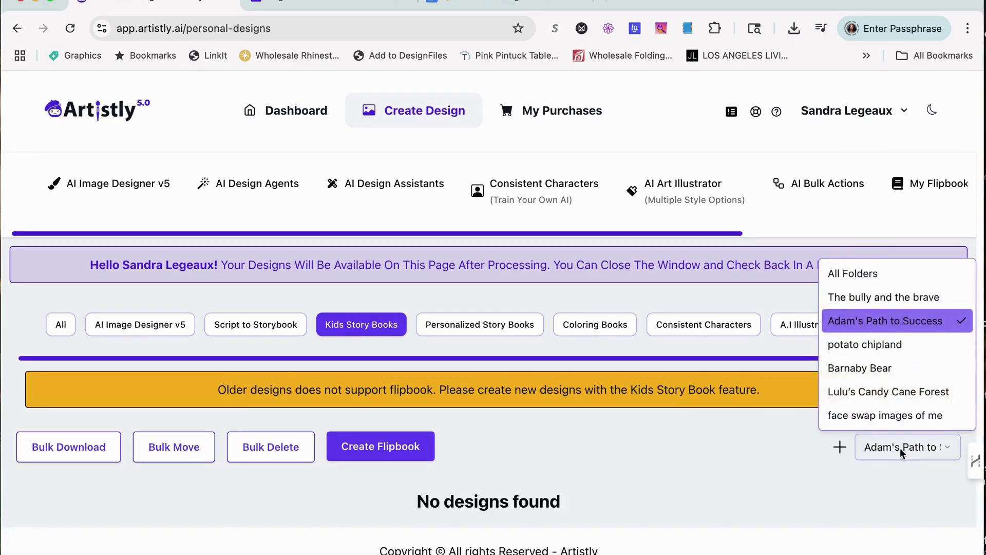
click(875, 352)
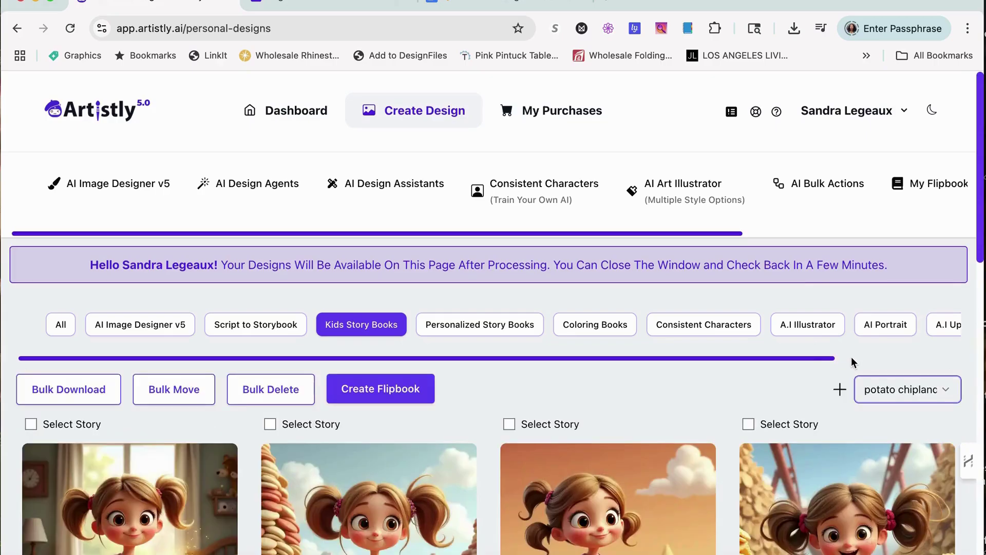
click(911, 391)
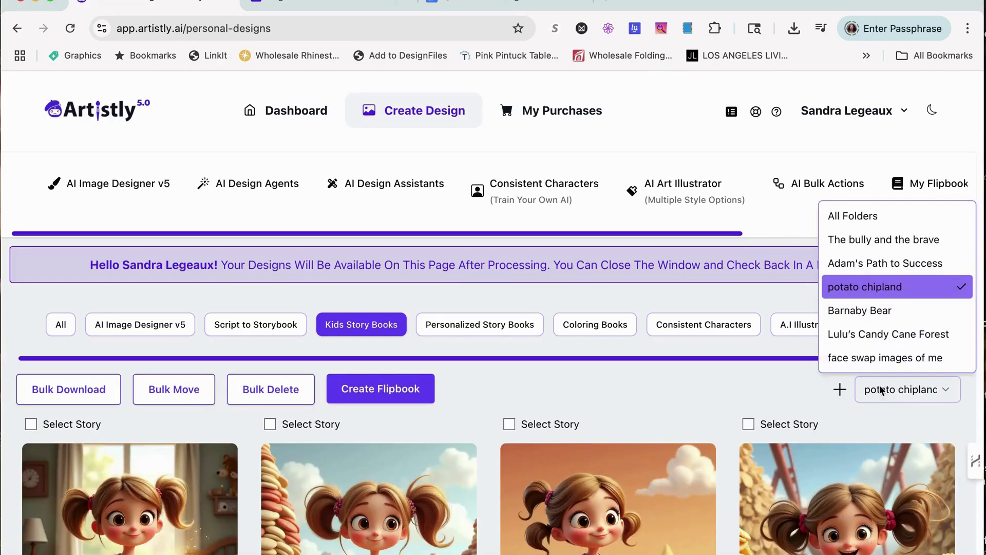
click(888, 311)
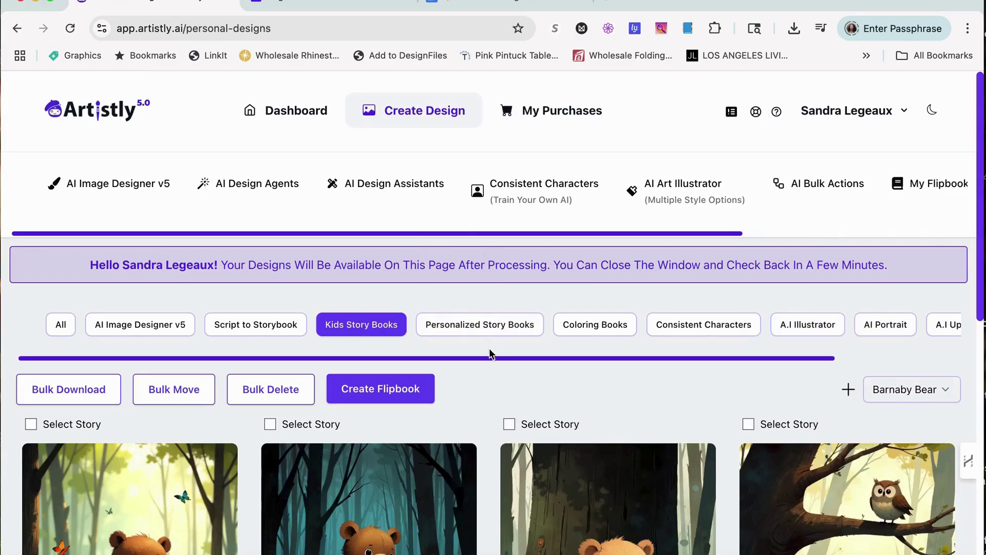
Step: Go to My Flipbooks and open Barnaby Bear's Big Bumble at its cover
drag(491, 359, 807, 357)
scroll(693, 275, up, 1)
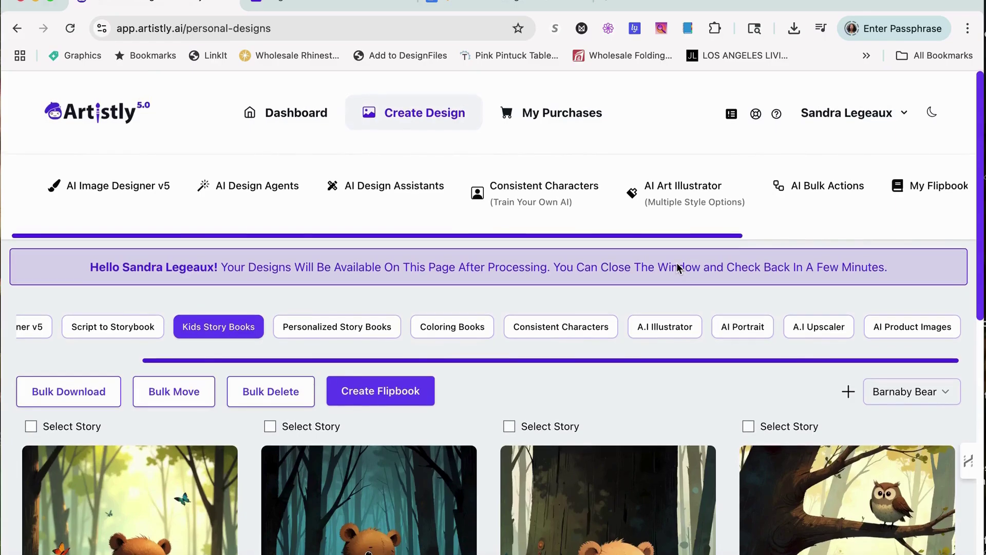
scroll(937, 185, right, 5)
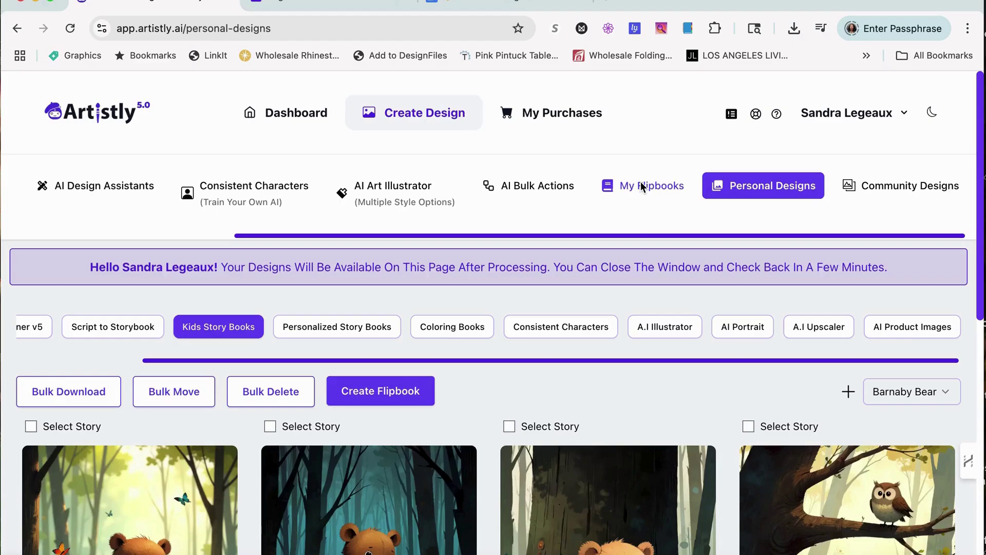
click(641, 186)
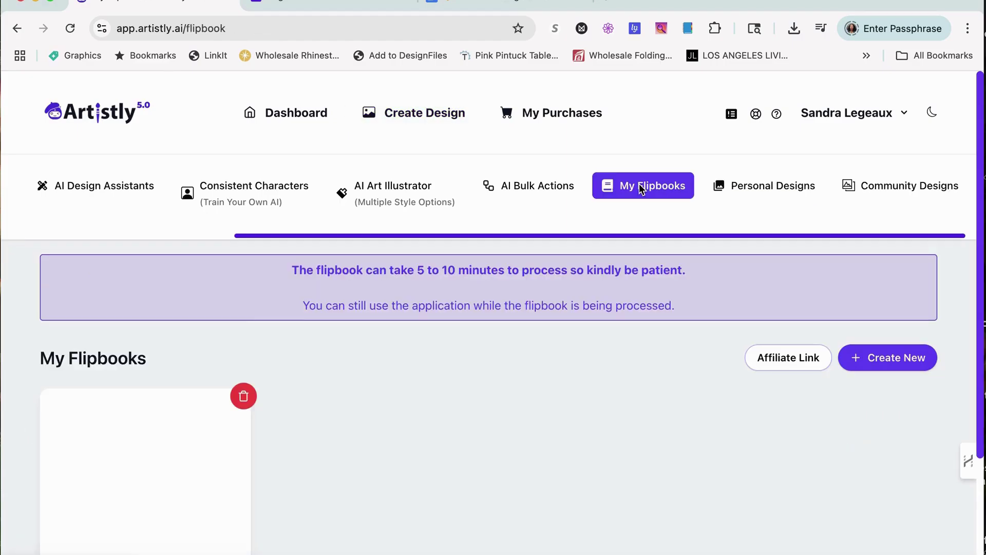
scroll(391, 426, down, 3)
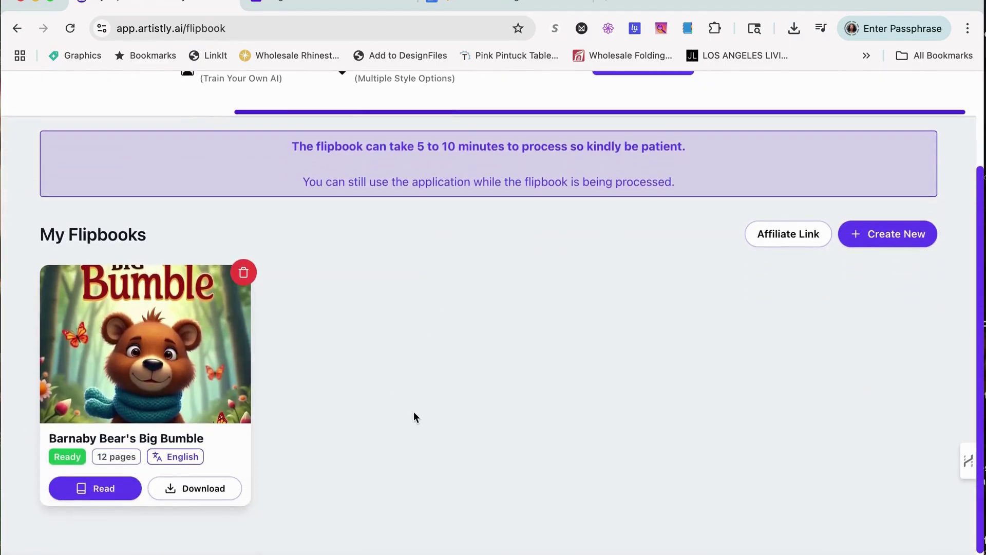
mouse_move(129, 369)
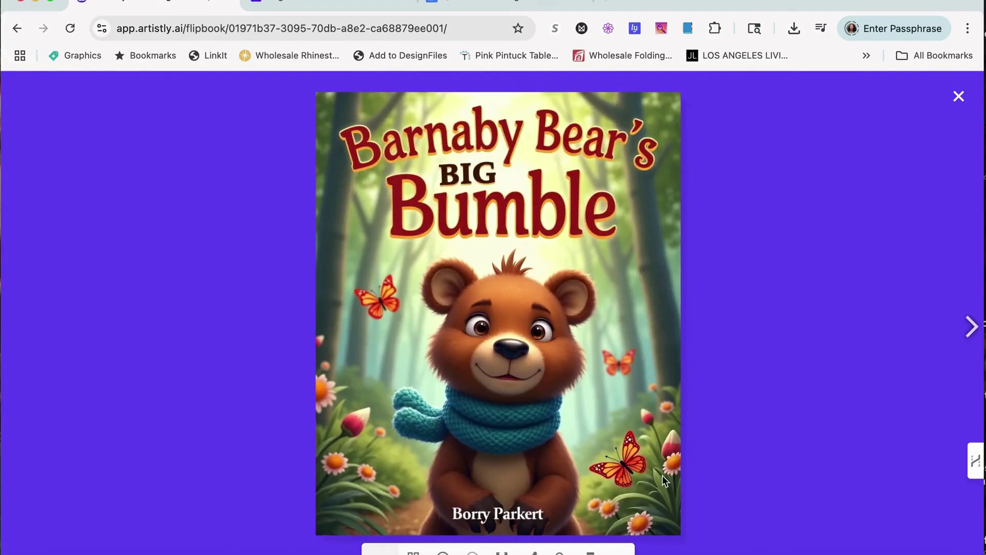
Step: Flip forward through every spread to the final 'Thank you for reading' page
click(667, 513)
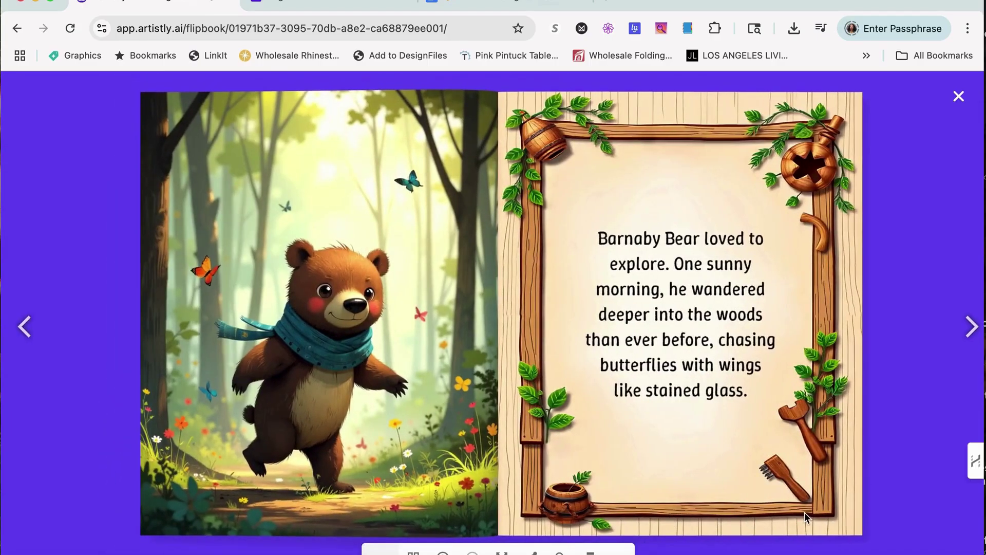
click(804, 512)
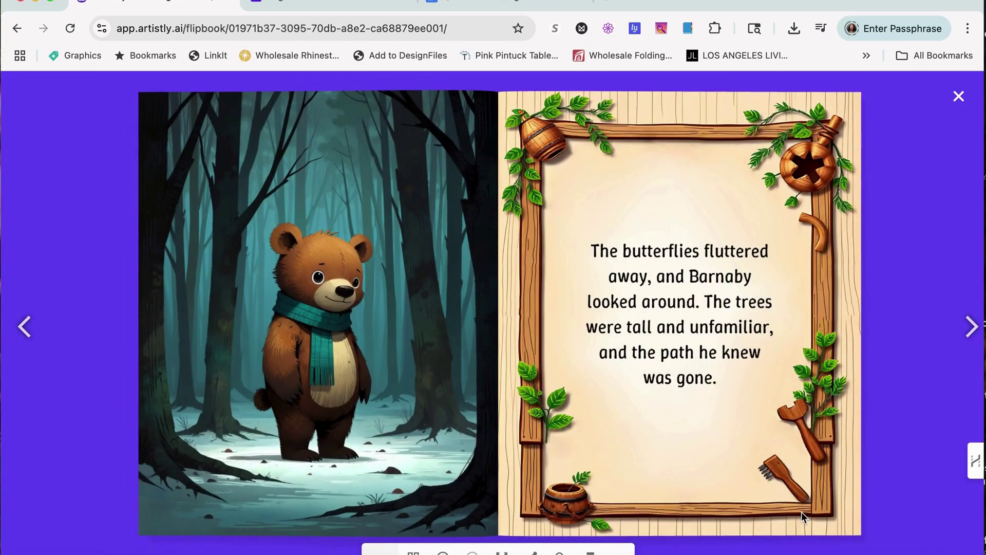
click(801, 512)
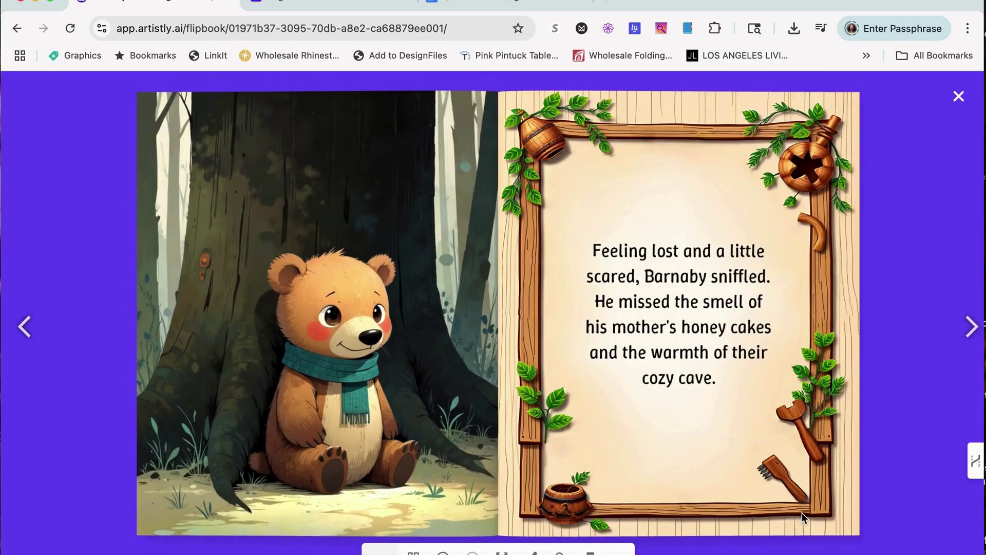
click(802, 512)
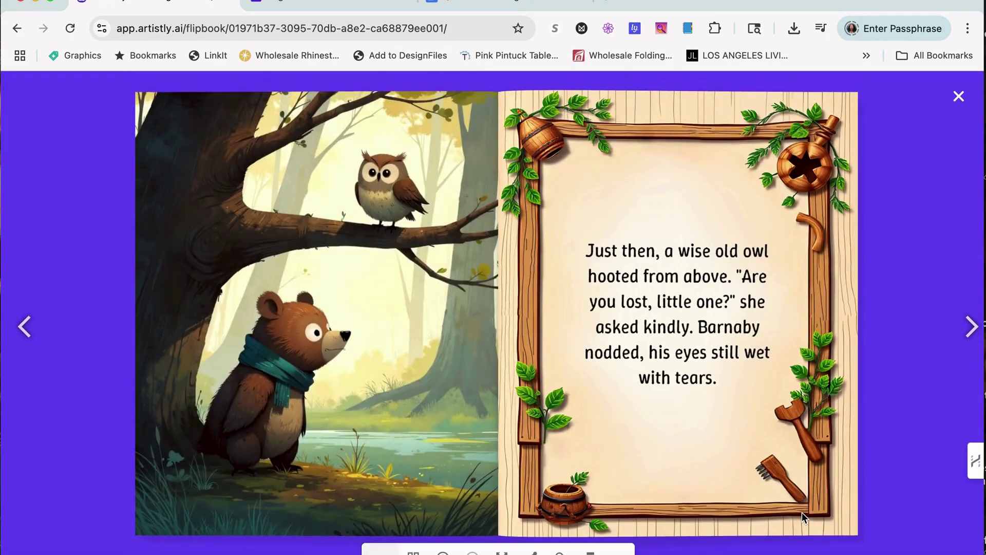
click(803, 513)
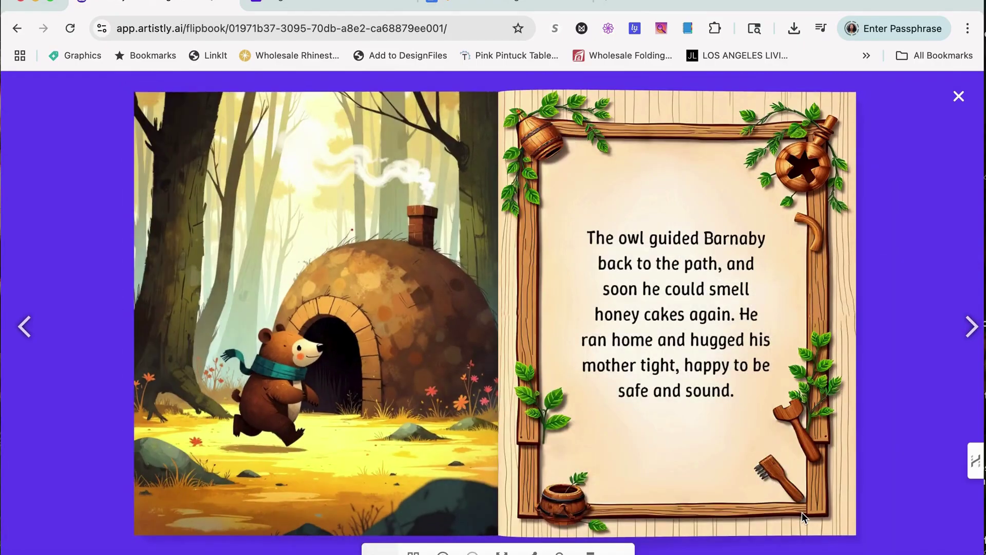
click(802, 512)
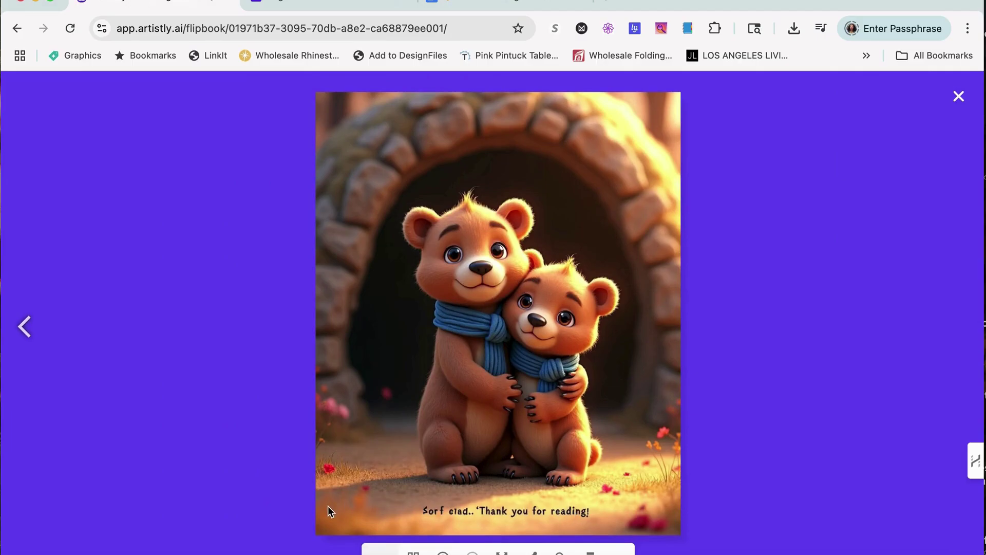
Step: Flip back through the spreads to the first story spread with the butterflies
click(323, 518)
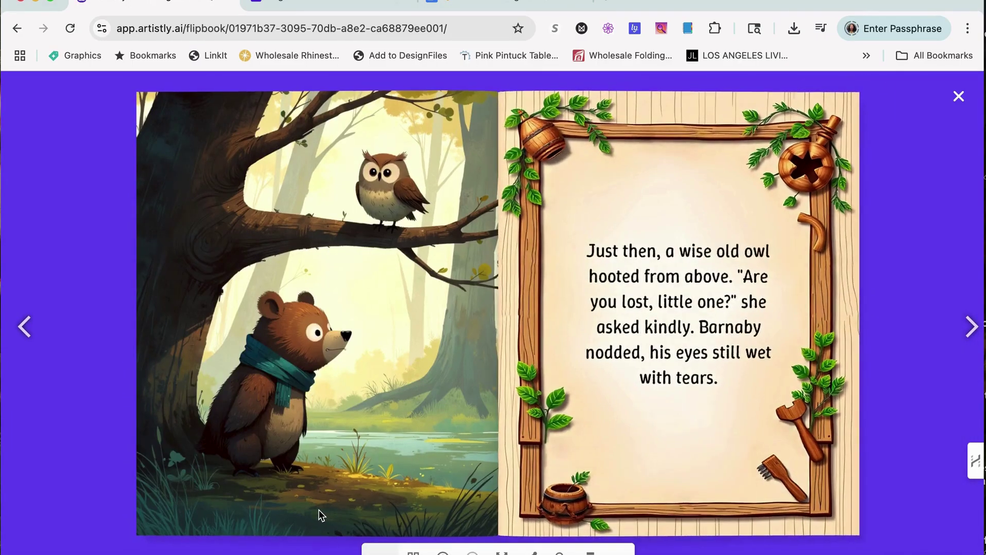
click(319, 509)
click(315, 502)
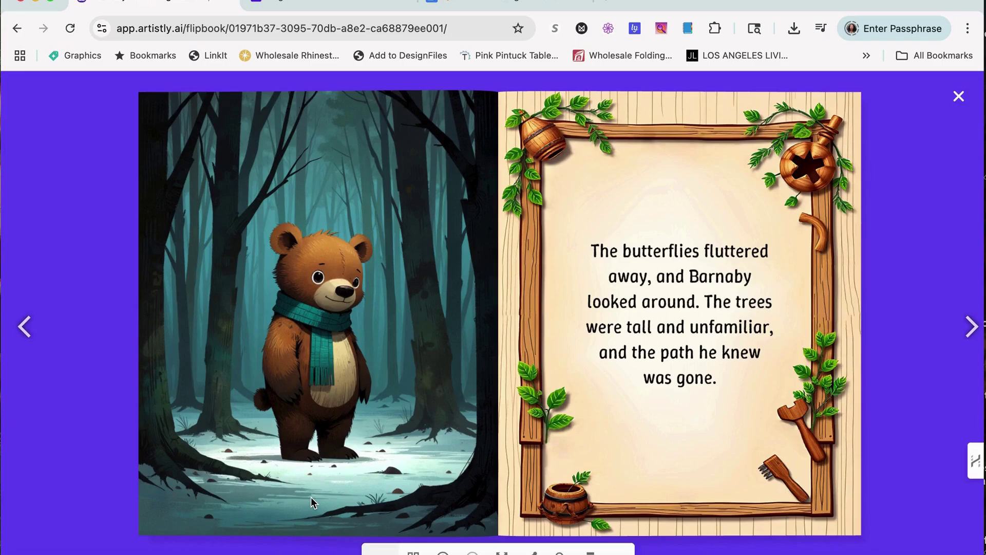
click(274, 453)
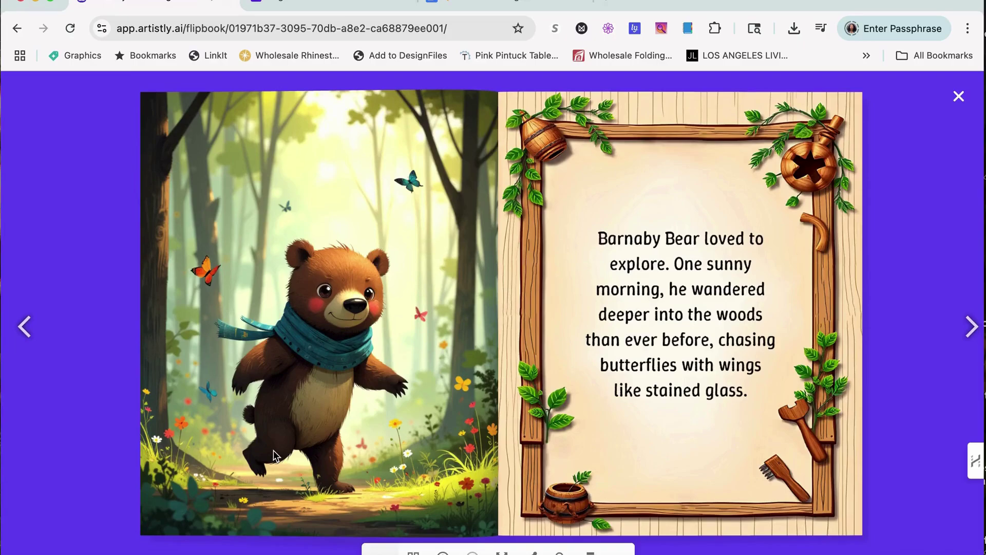